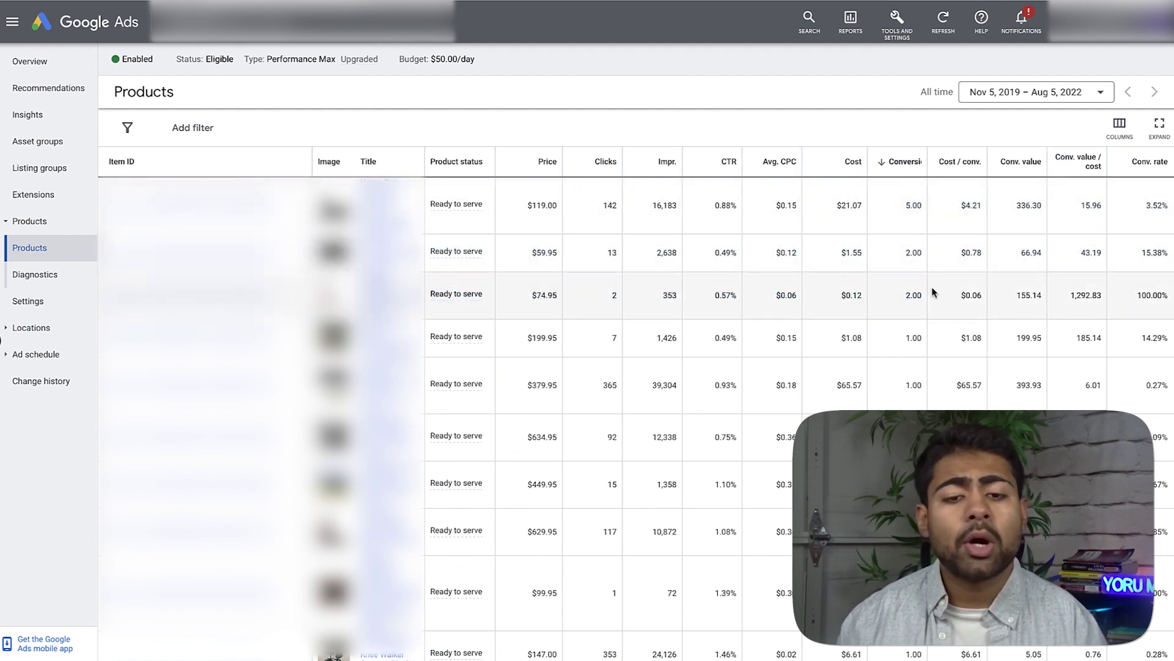
Examine the conversions of the top products in the product list and return to the campaigns list.
drag(931, 288, 915, 204)
click(918, 205)
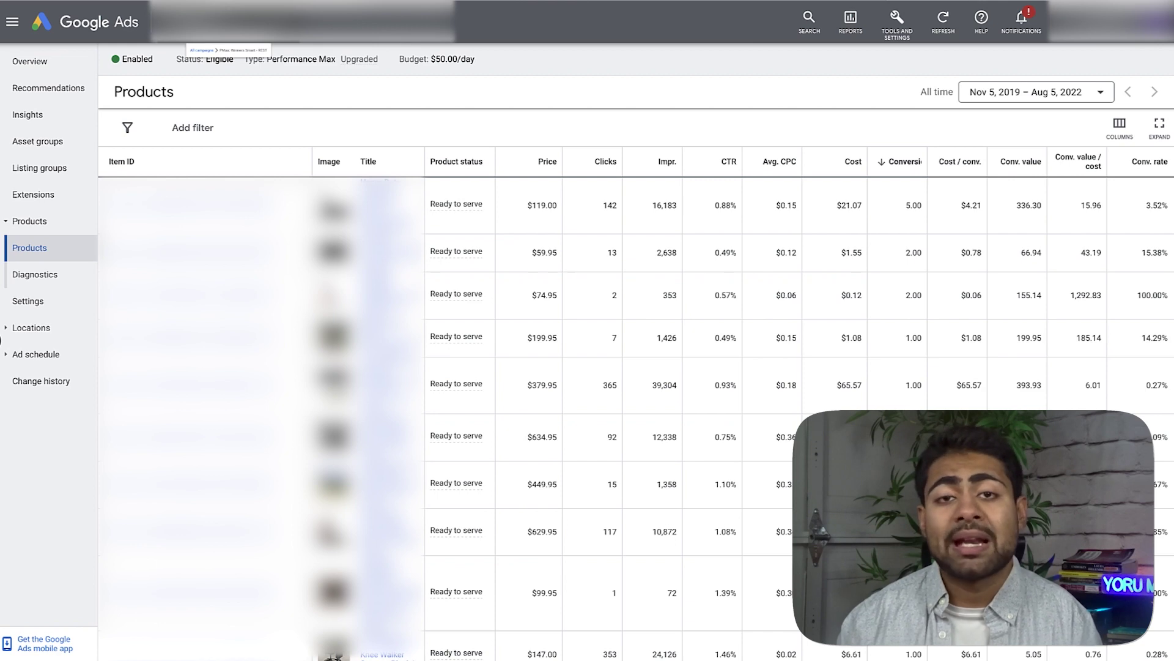
click(201, 50)
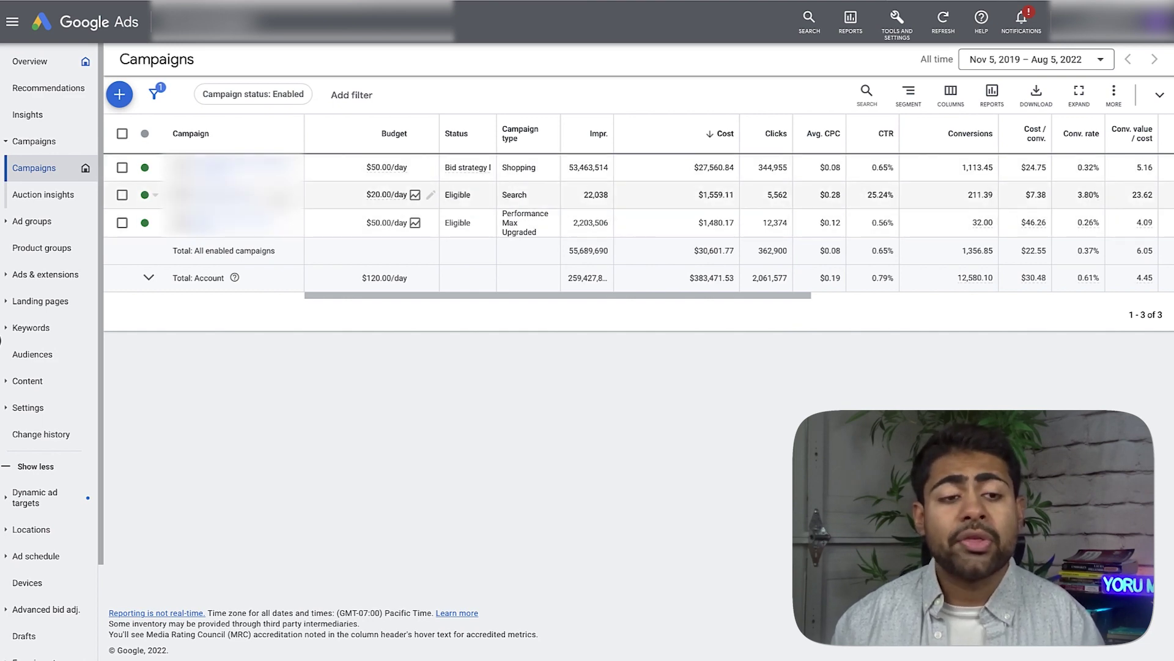
Open the settings of the enabled Performance Max campaign and expand its bidding section to view the bid strategy.
click(208, 165)
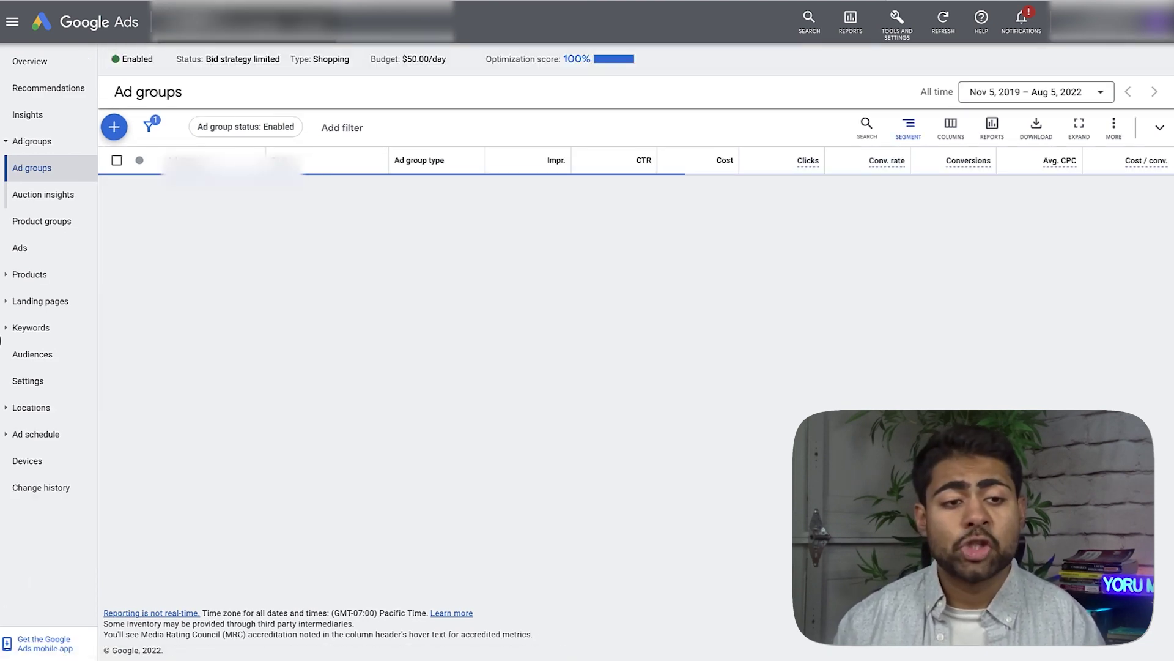
key(alt+Left)
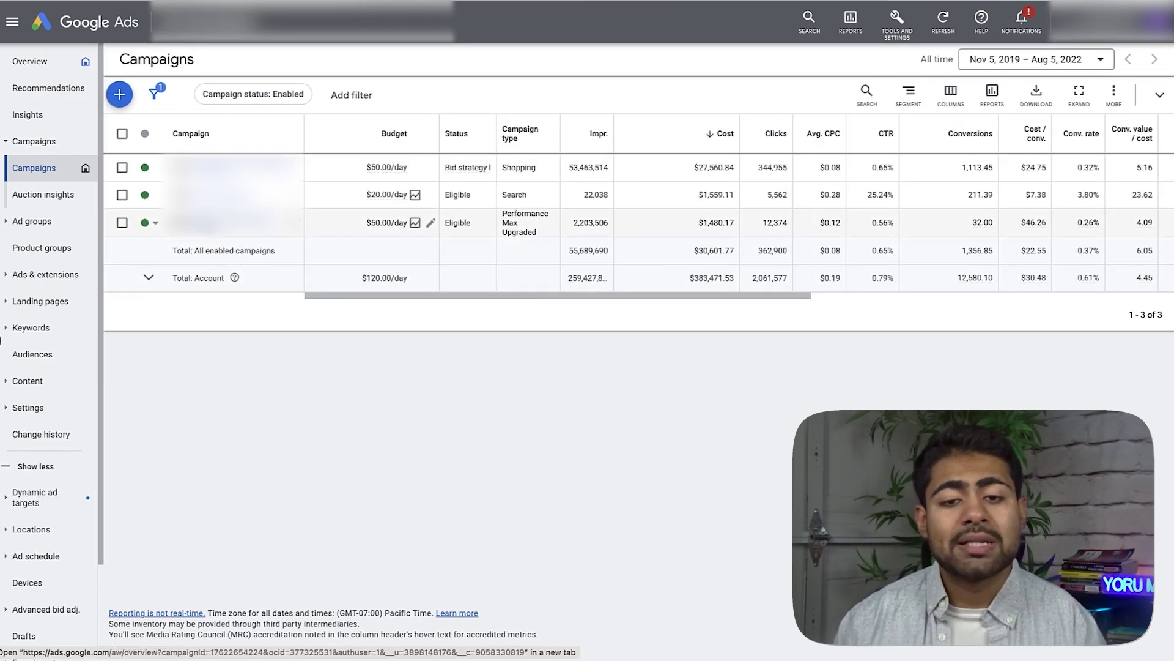
click(211, 228)
click(67, 247)
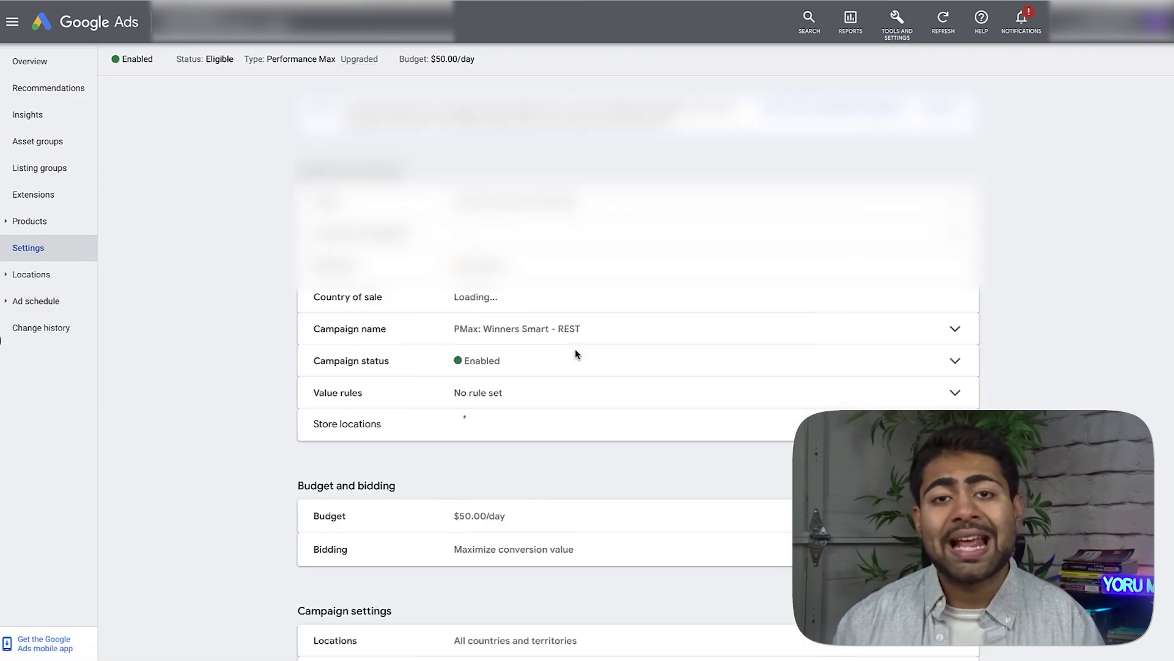
scroll(575, 353, down, 2)
click(548, 401)
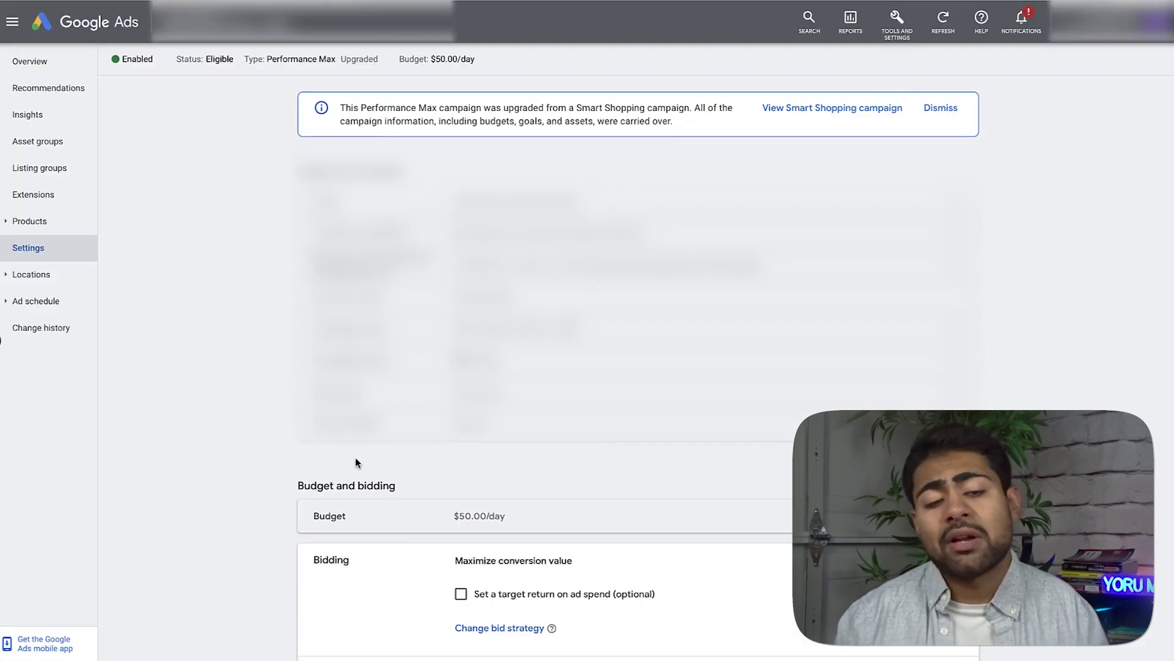
scroll(590, 465, down, 1)
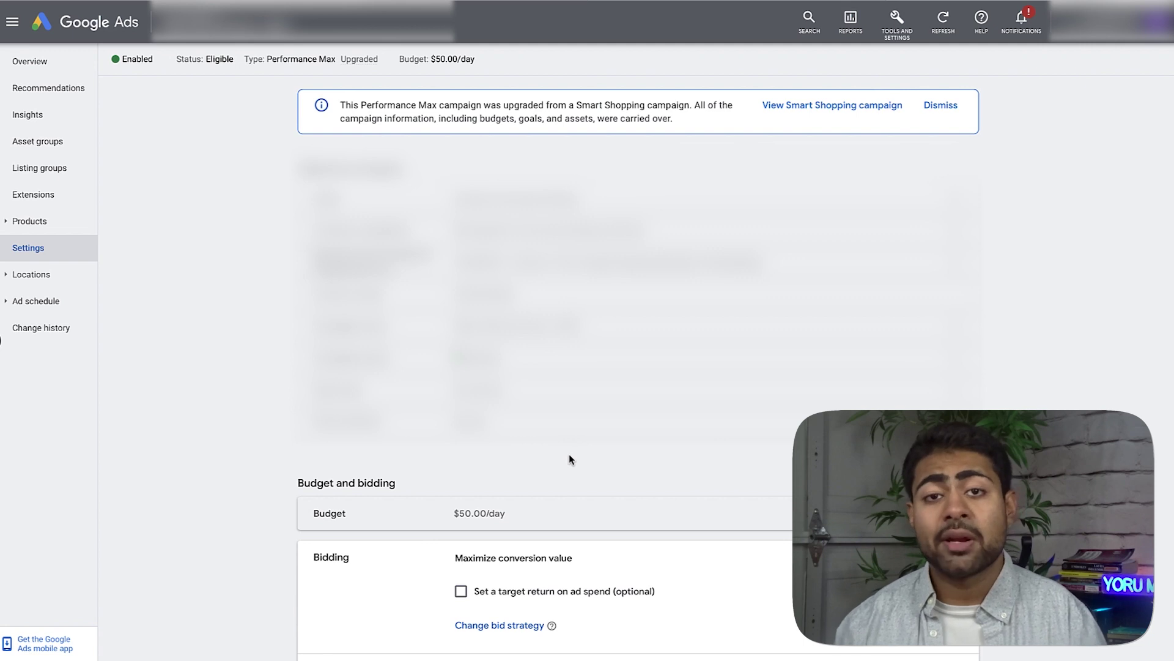
scroll(569, 459, down, 1)
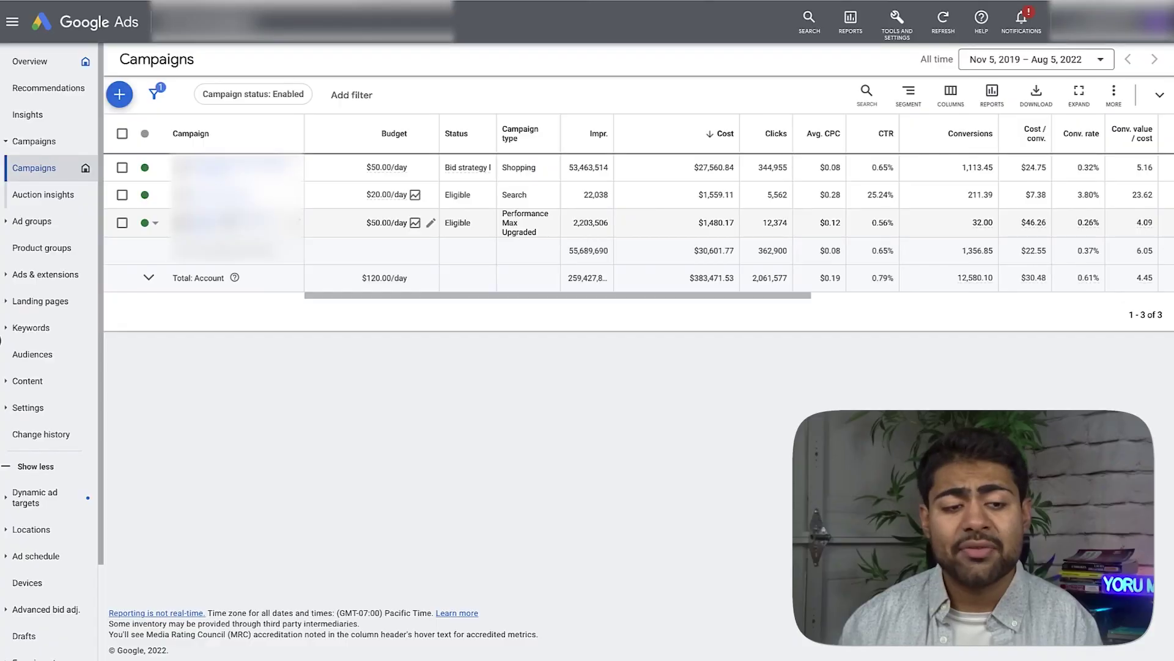
Open the settings of the enabled Performance Max campaign from the campaigns list and find the budget and bidding section.
click(238, 221)
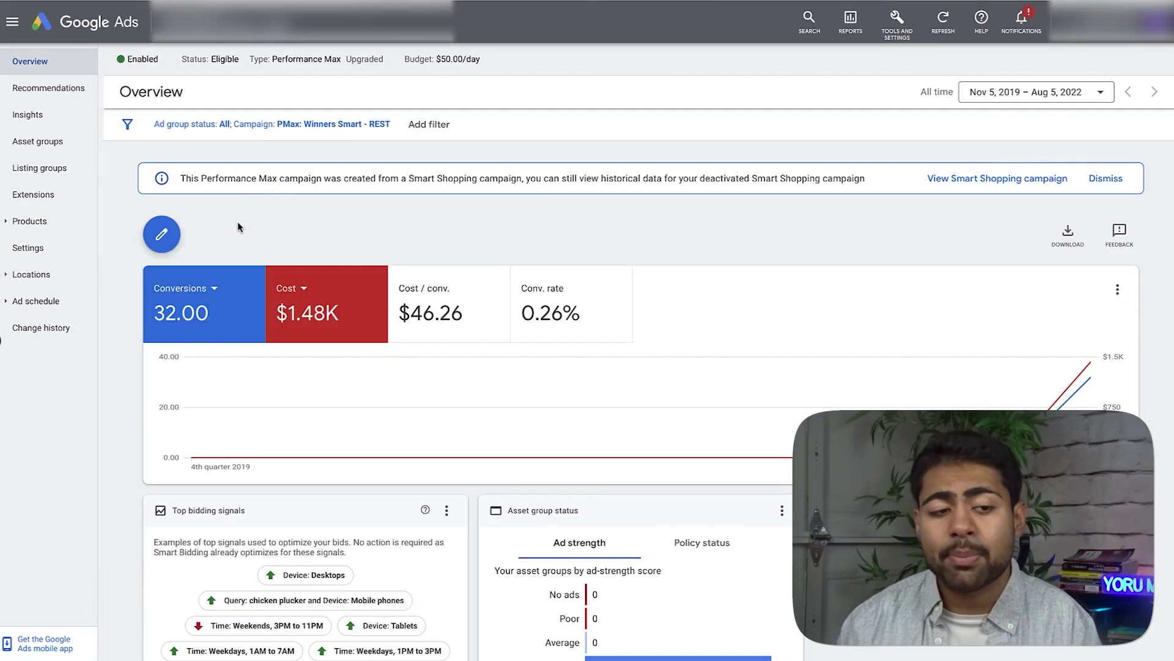
click(58, 263)
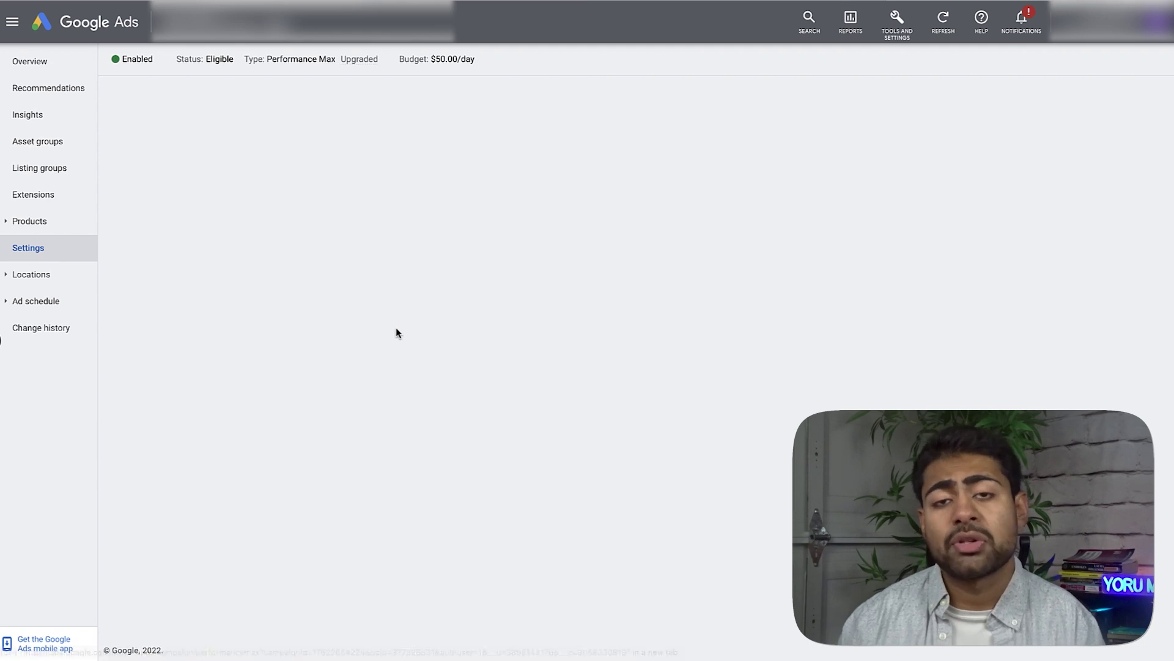
scroll(544, 480, down, 3)
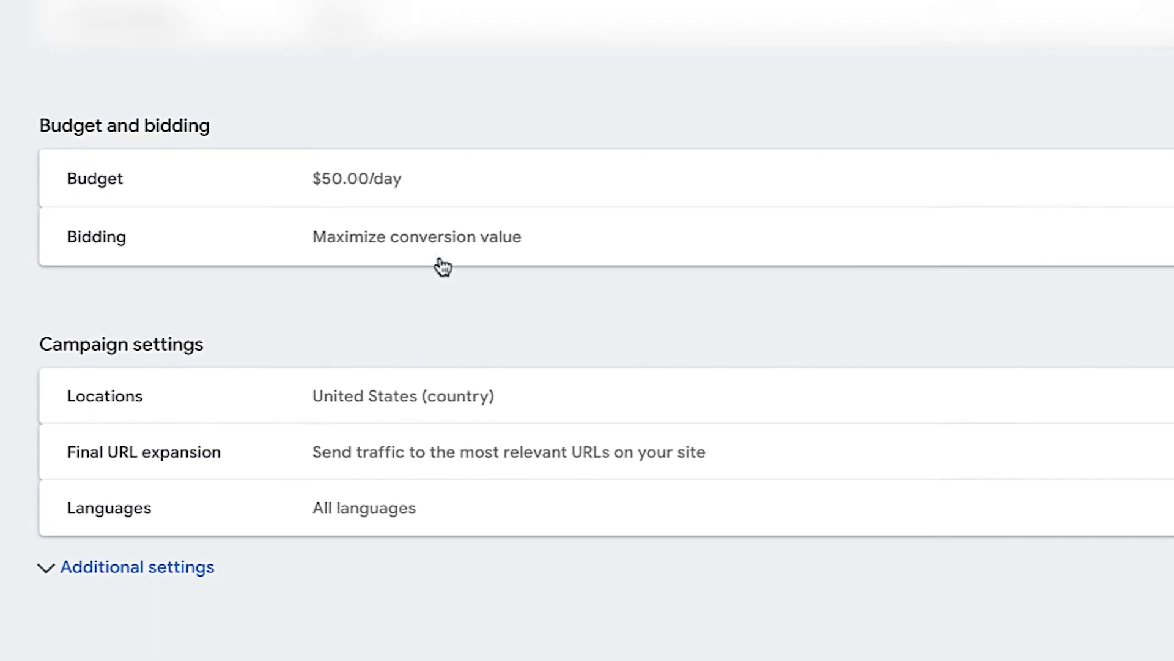
Enable the optional target return on ad spend in the bidding settings and set the target ROAS to 500%.
click(443, 264)
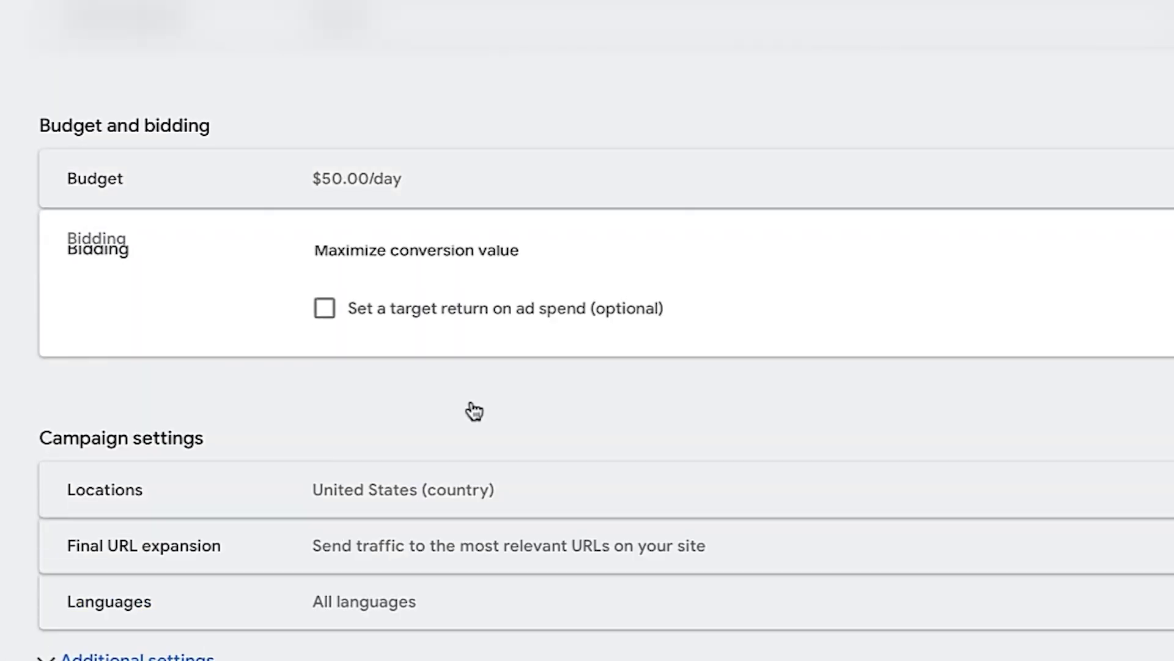
click(505, 317)
click(357, 397)
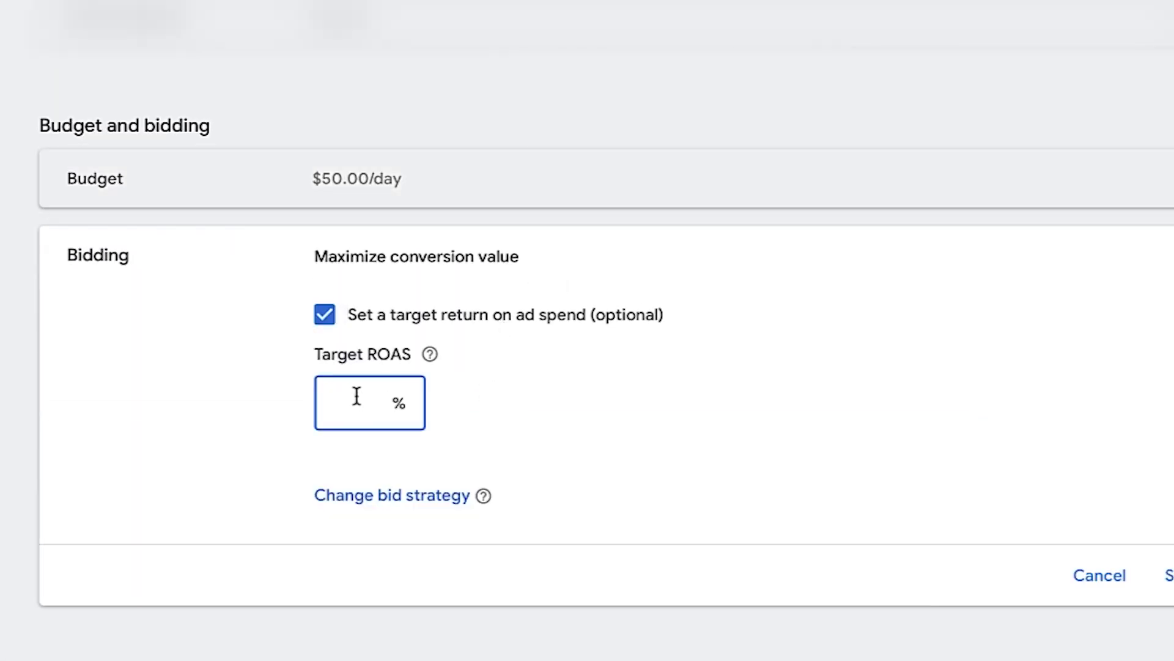
text(500)
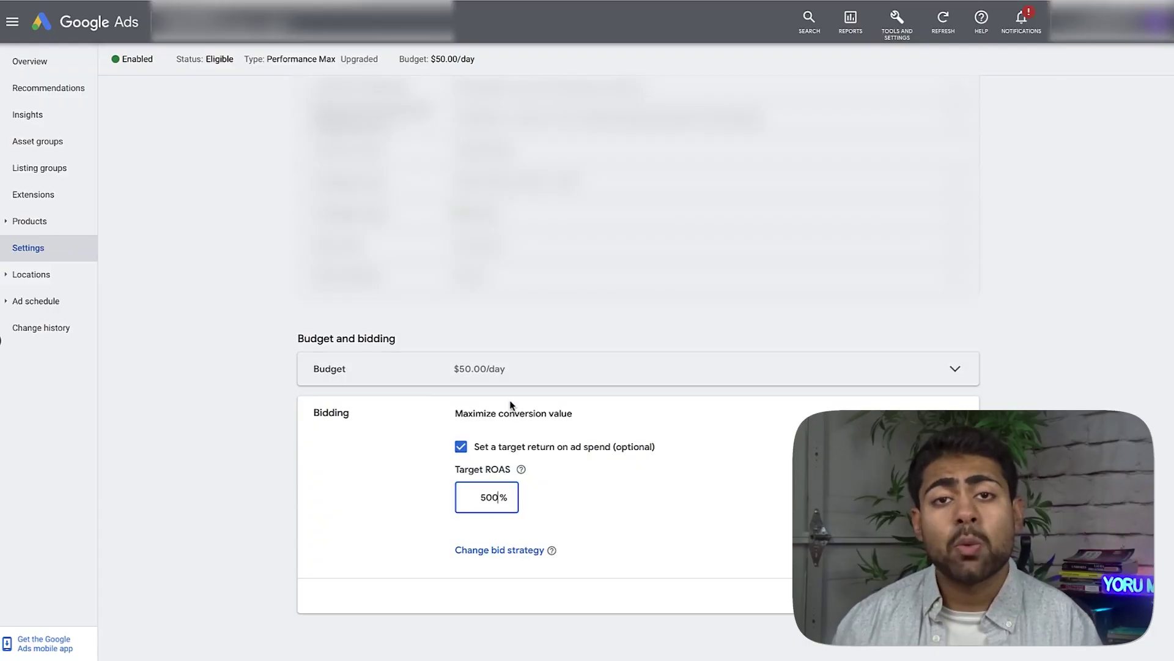
double_click(483, 497)
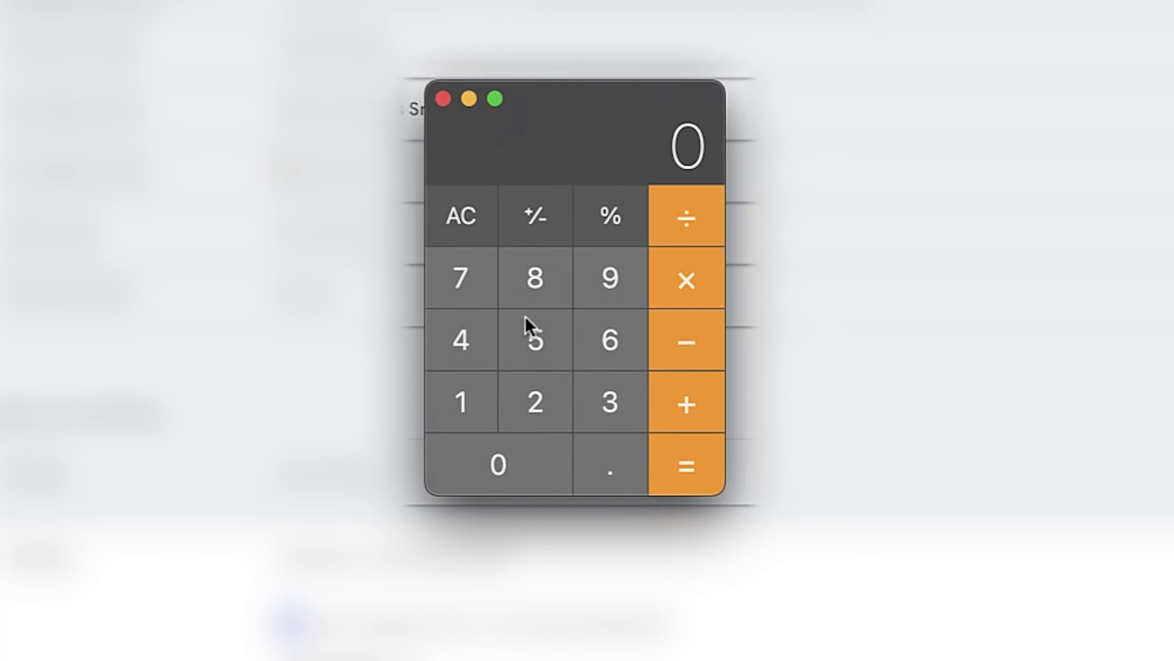
Switch to Calculator and multiply 500 by 0.2 to work out a 20% step of the target ROAS.
click(525, 318)
double_click(508, 461)
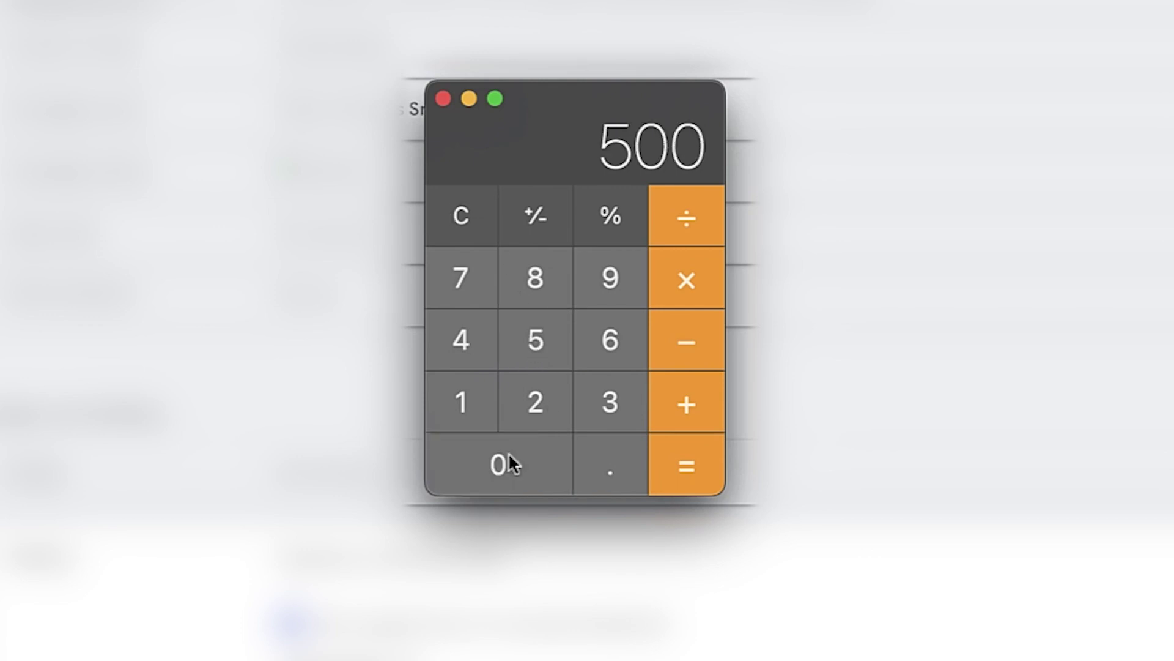
click(712, 285)
click(608, 450)
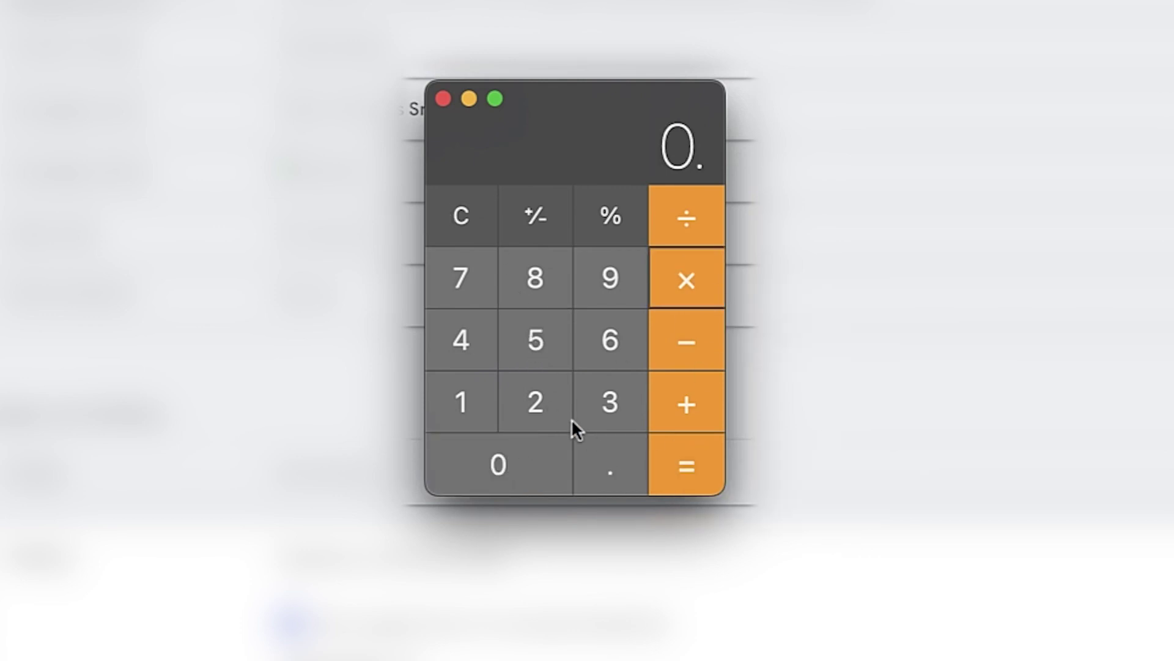
click(566, 422)
click(651, 460)
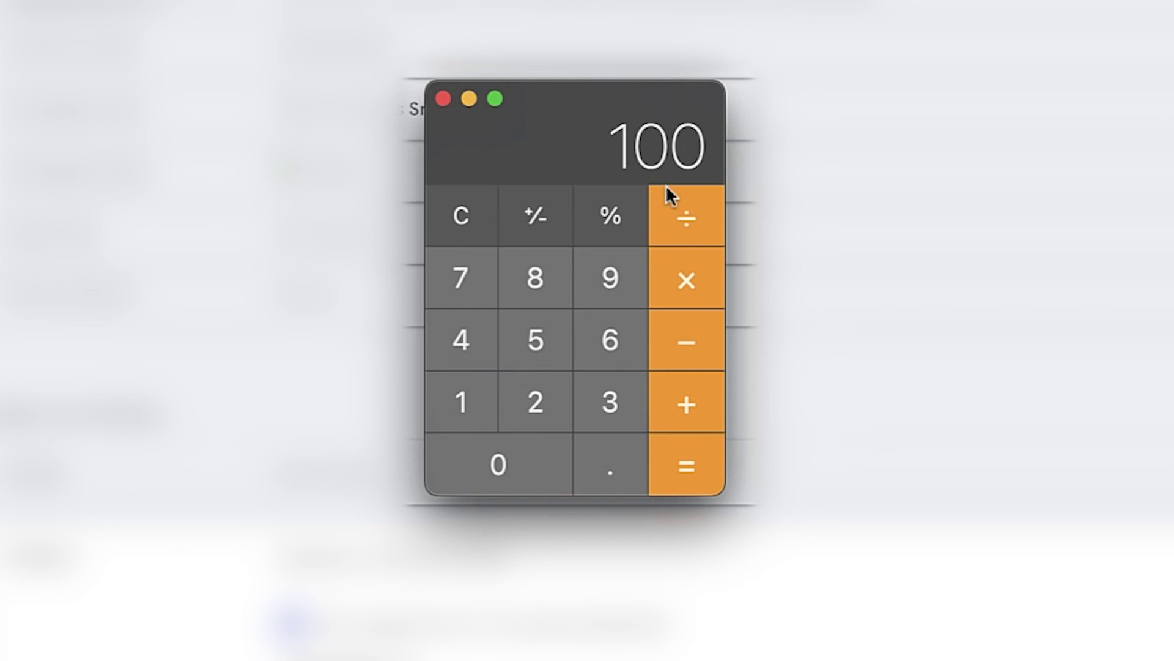
Clear the calculation and subtract 100 from 500 to get the reduced target ROAS.
click(475, 230)
click(531, 340)
double_click(528, 472)
click(661, 342)
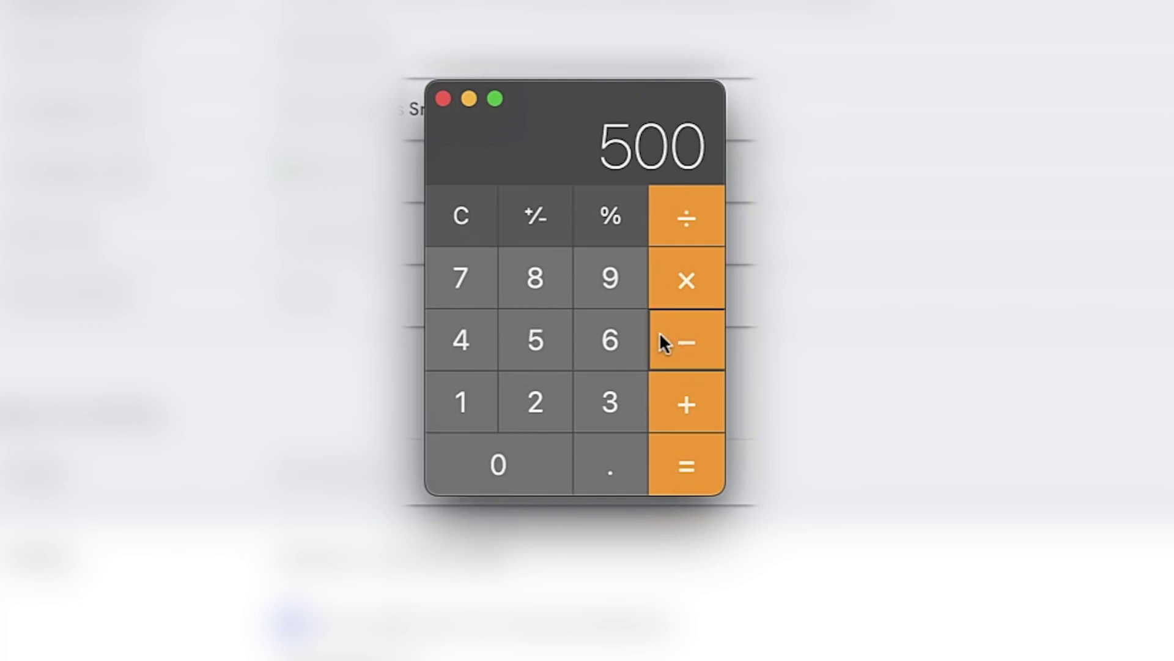
click(464, 398)
double_click(512, 465)
click(699, 469)
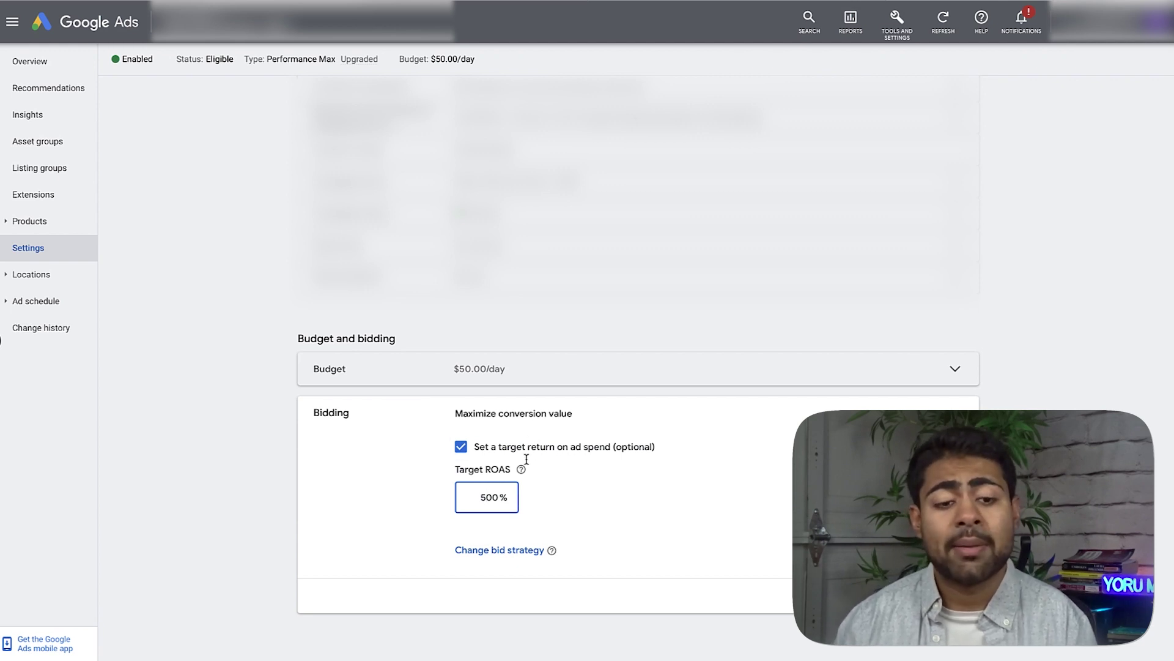
Switch back to Google Ads and change the campaign's target ROAS to 450%.
double_click(476, 499)
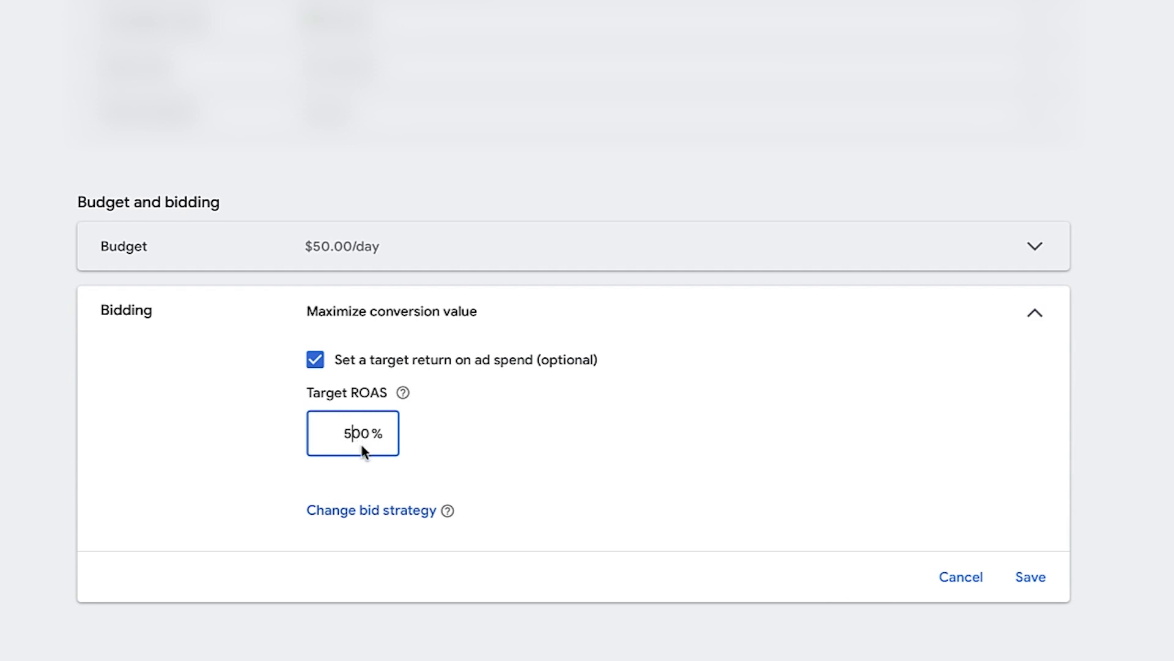
drag(353, 441, 331, 435)
text(4)
drag(361, 435, 361, 438)
text(5)
Turn off the target return on ad spend and cancel the bidding edit.
drag(523, 460, 384, 362)
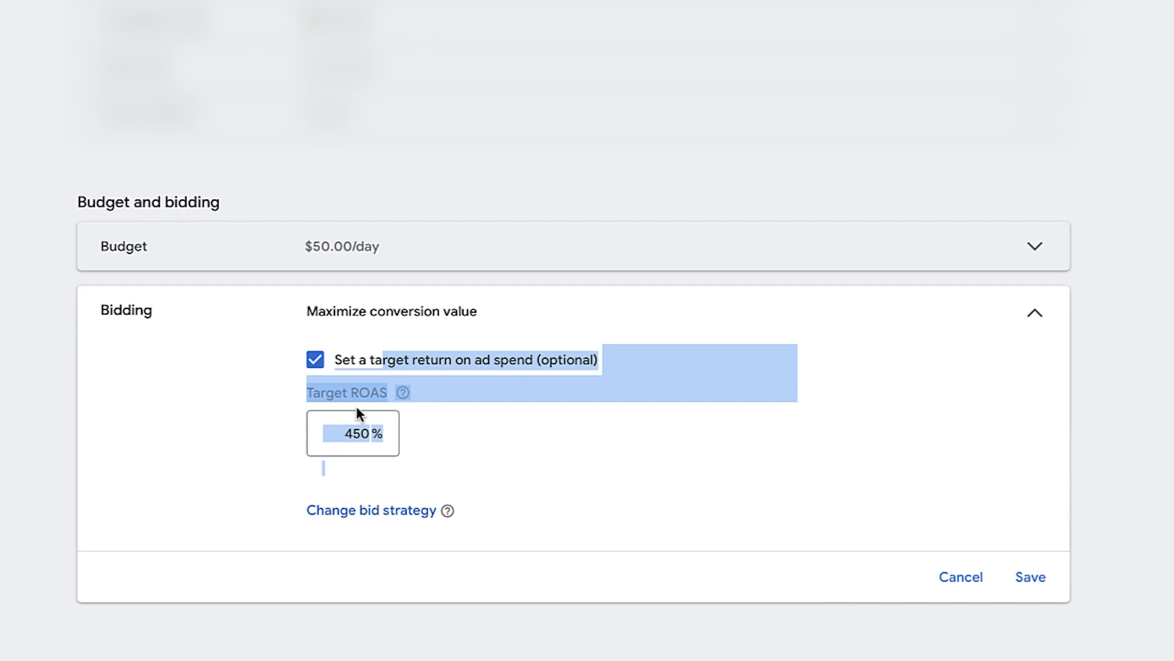
click(385, 454)
click(394, 365)
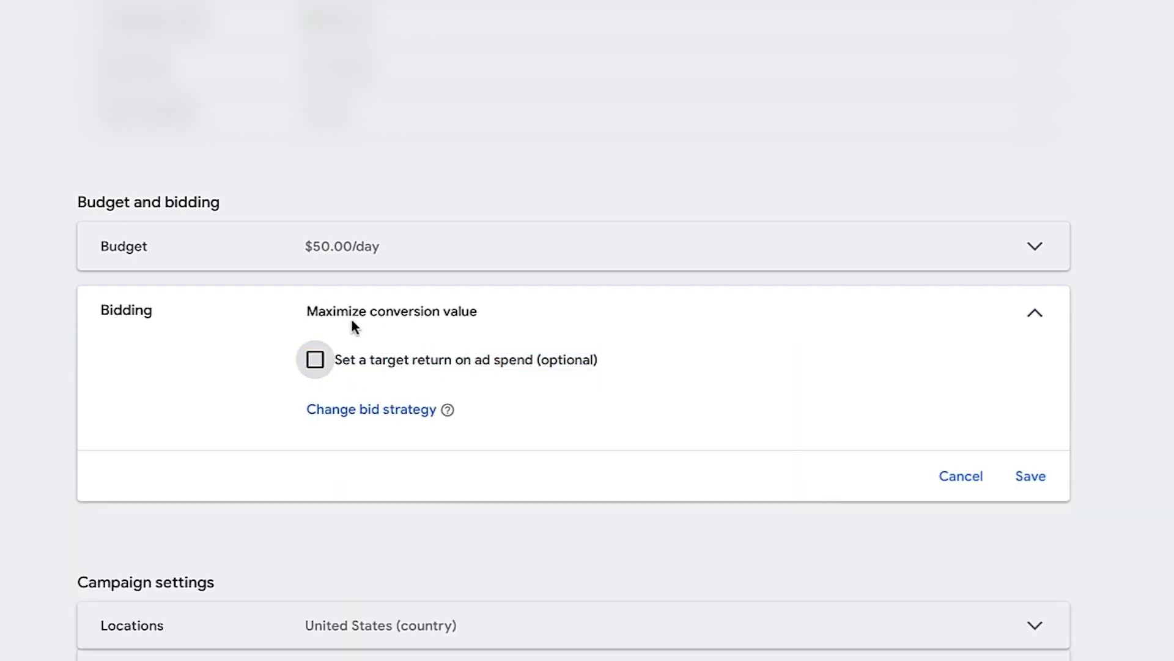
click(954, 484)
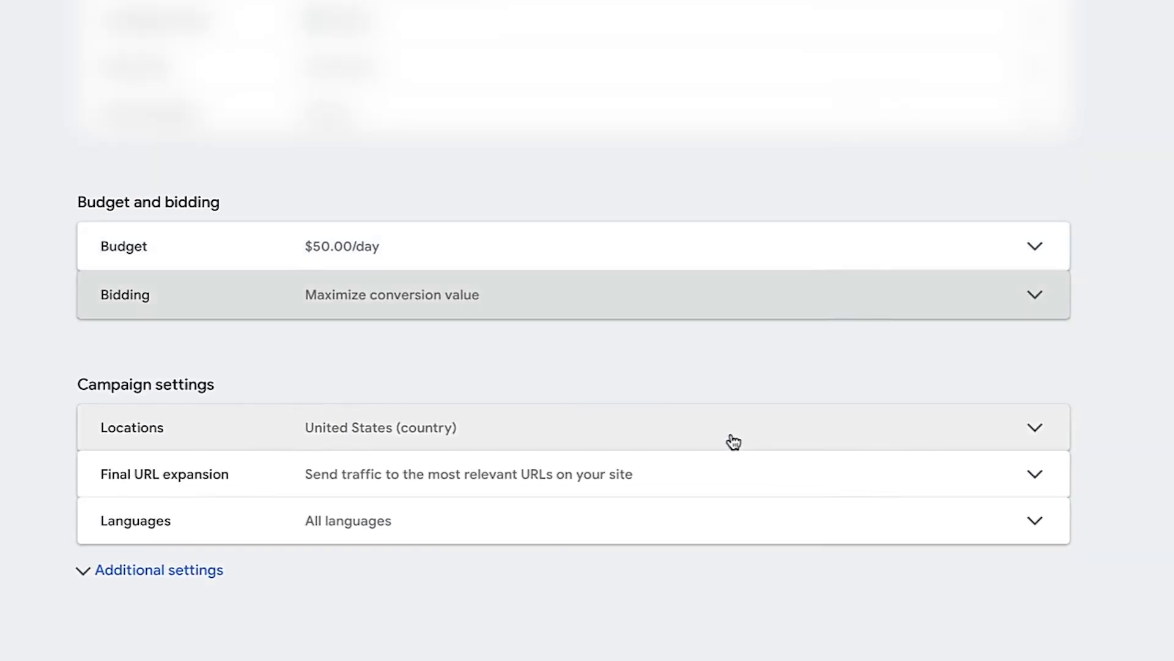
Inspect the target ROAS option under bidding and the average daily budget field, and close the budget section without saving.
click(654, 307)
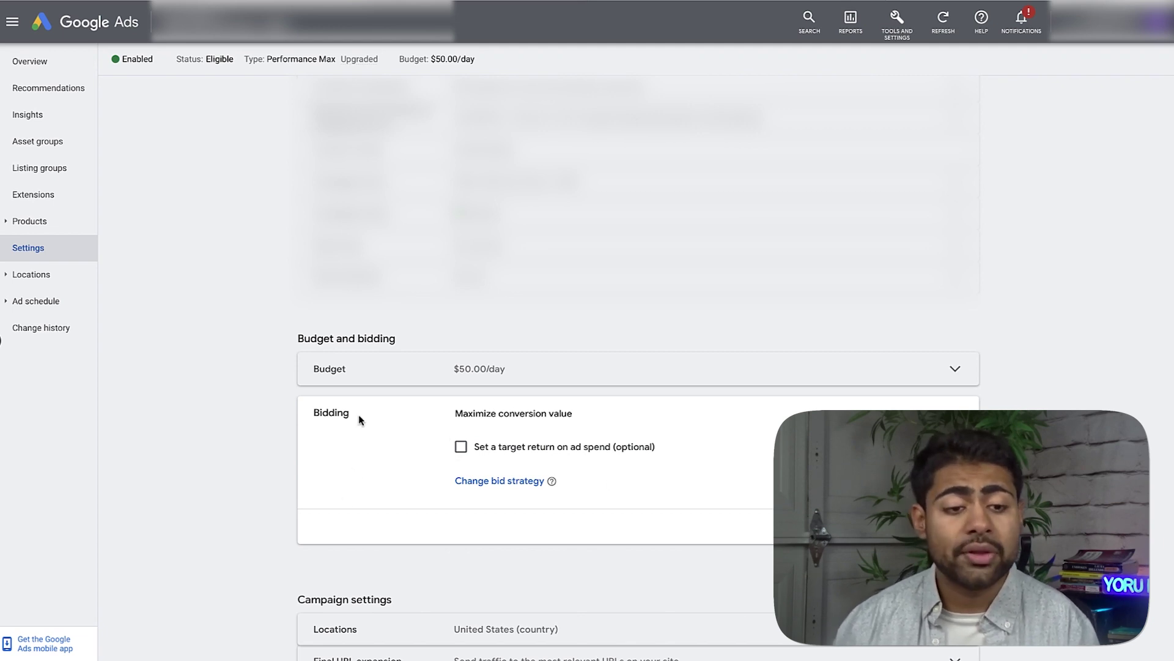
click(462, 447)
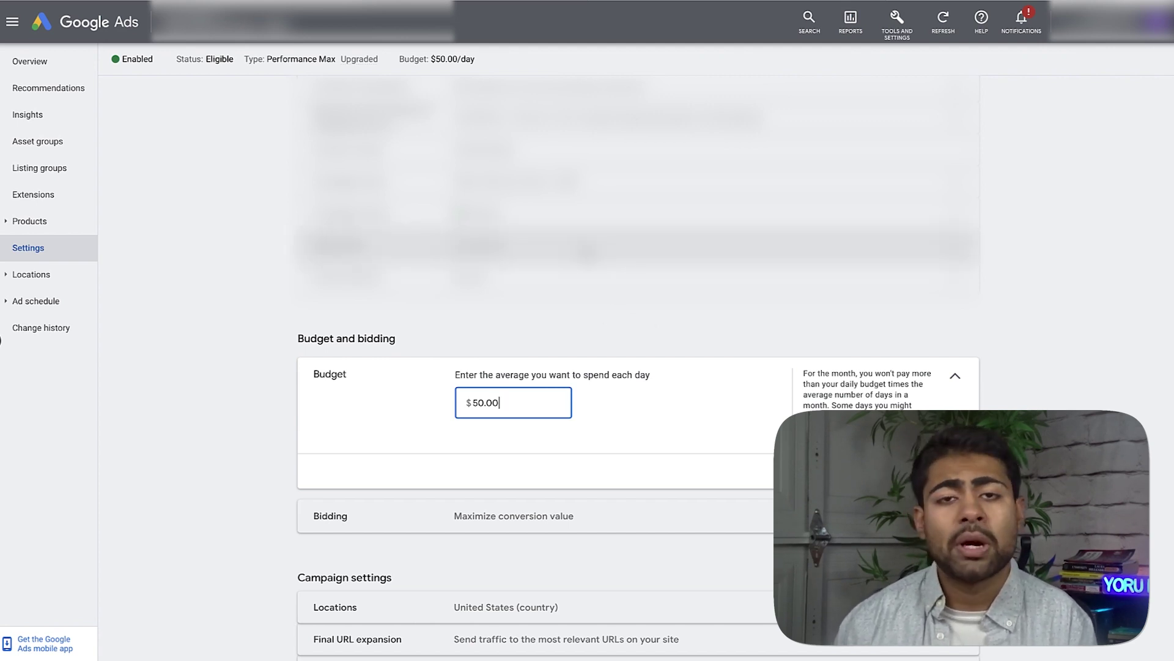
double_click(507, 402)
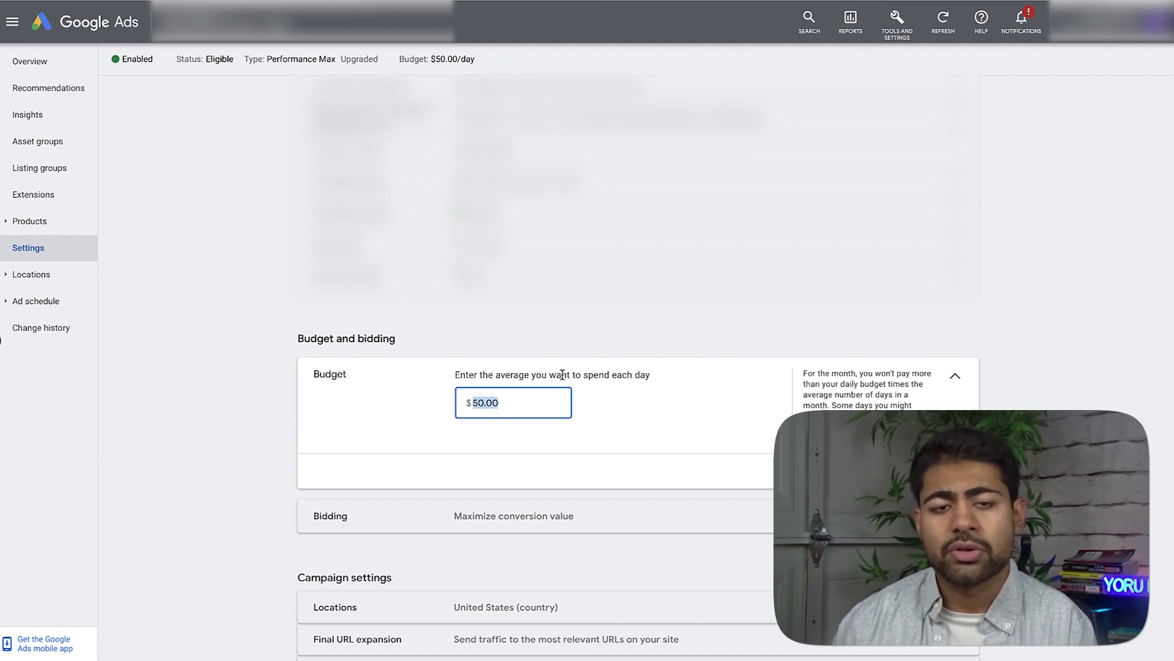
click(542, 401)
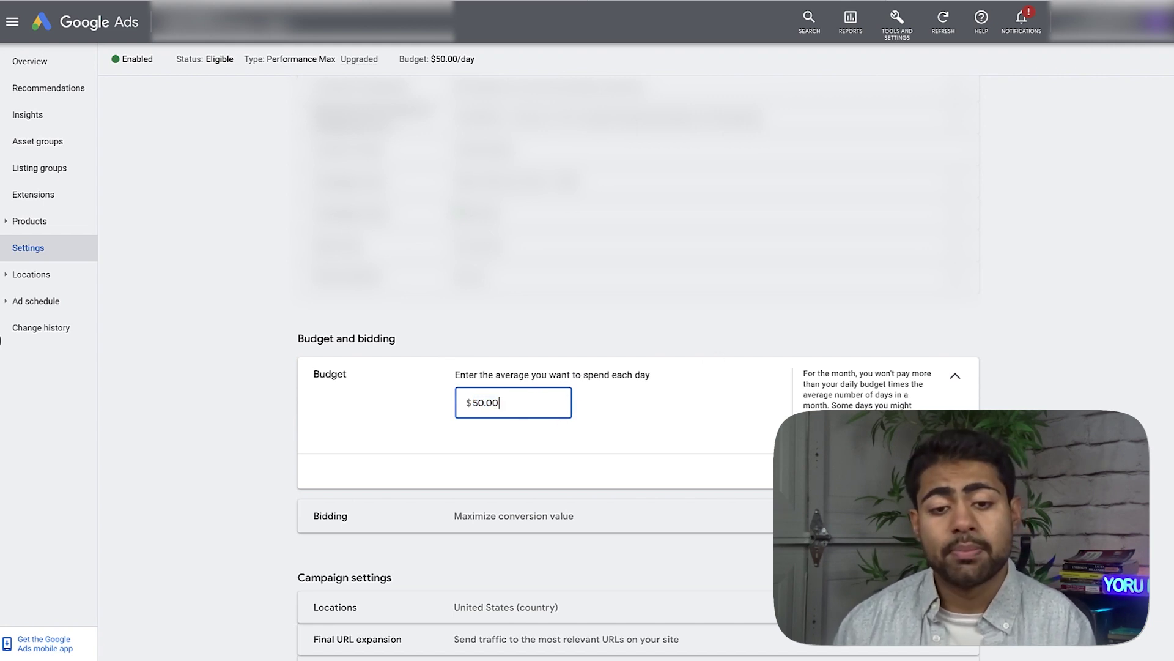
click(954, 376)
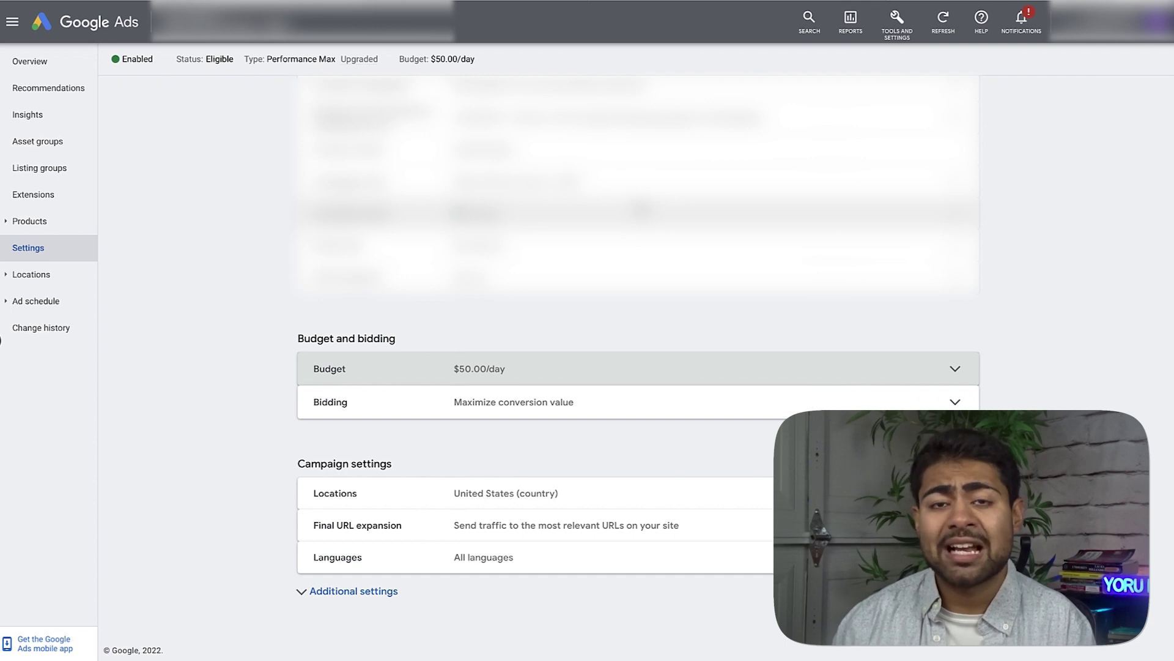
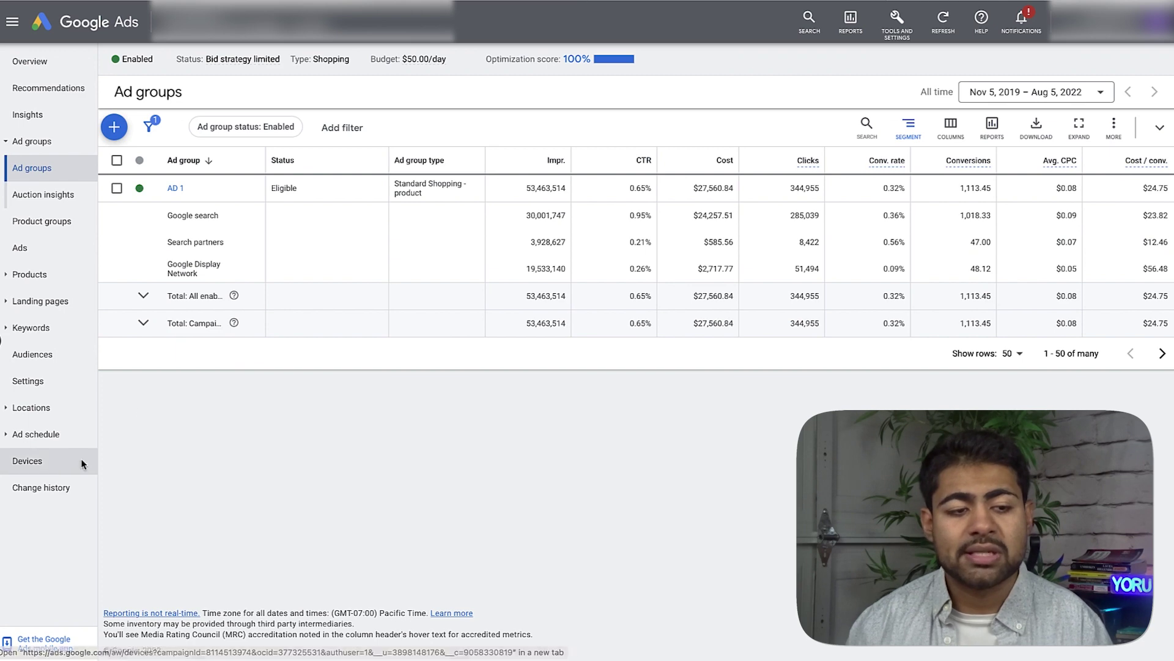
Open the device report of the Shopping campaign and examine cost and performance for mobile phones, computers, tablets and TV screens.
click(58, 467)
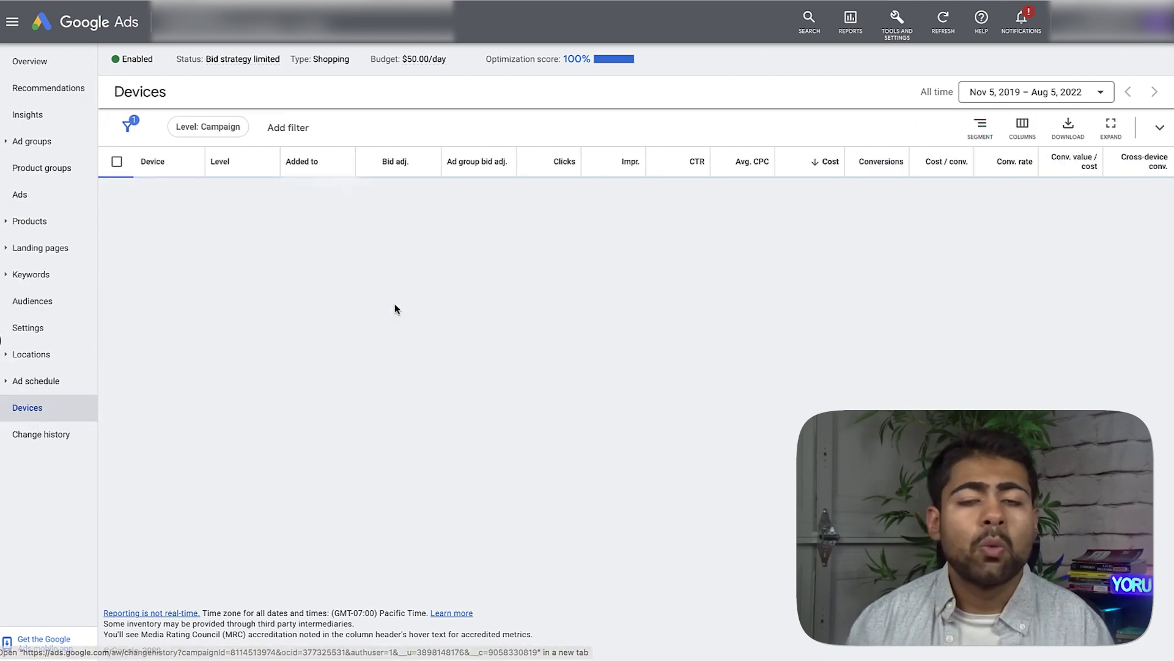
mouse_move(140, 189)
mouse_down()
mouse_move(293, 257)
mouse_move(312, 303)
mouse_move(269, 255)
mouse_move(210, 229)
mouse_up()
click(318, 281)
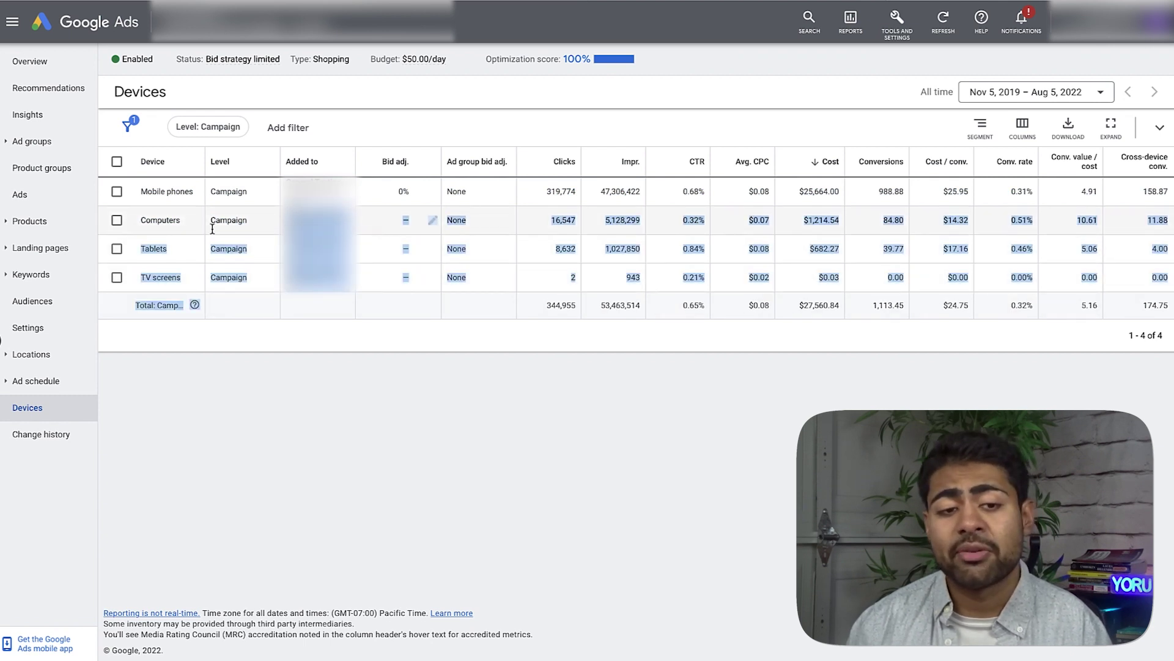
click(367, 248)
drag(387, 273, 205, 221)
click(230, 225)
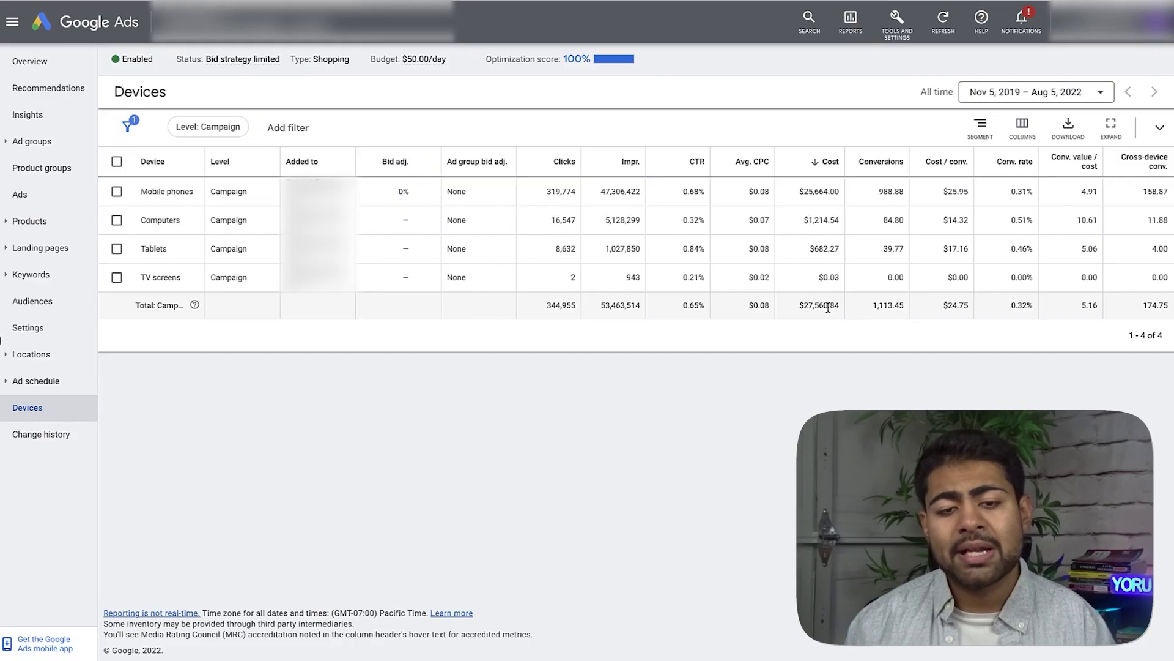
double_click(828, 306)
click(825, 303)
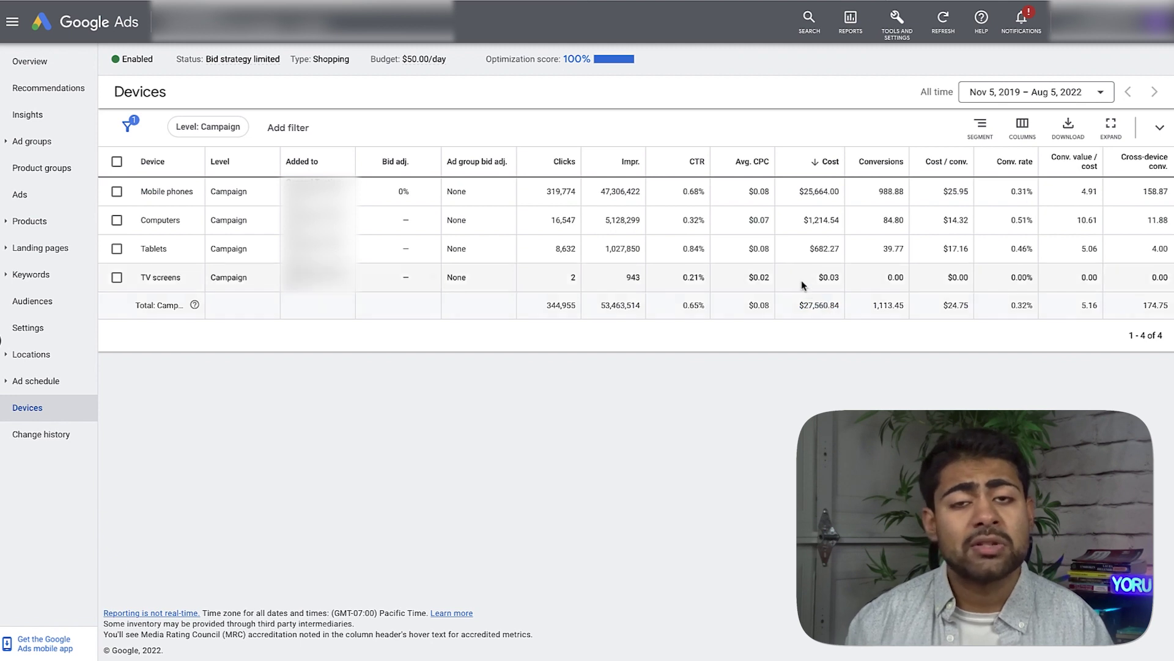
drag(792, 294, 658, 207)
click(747, 242)
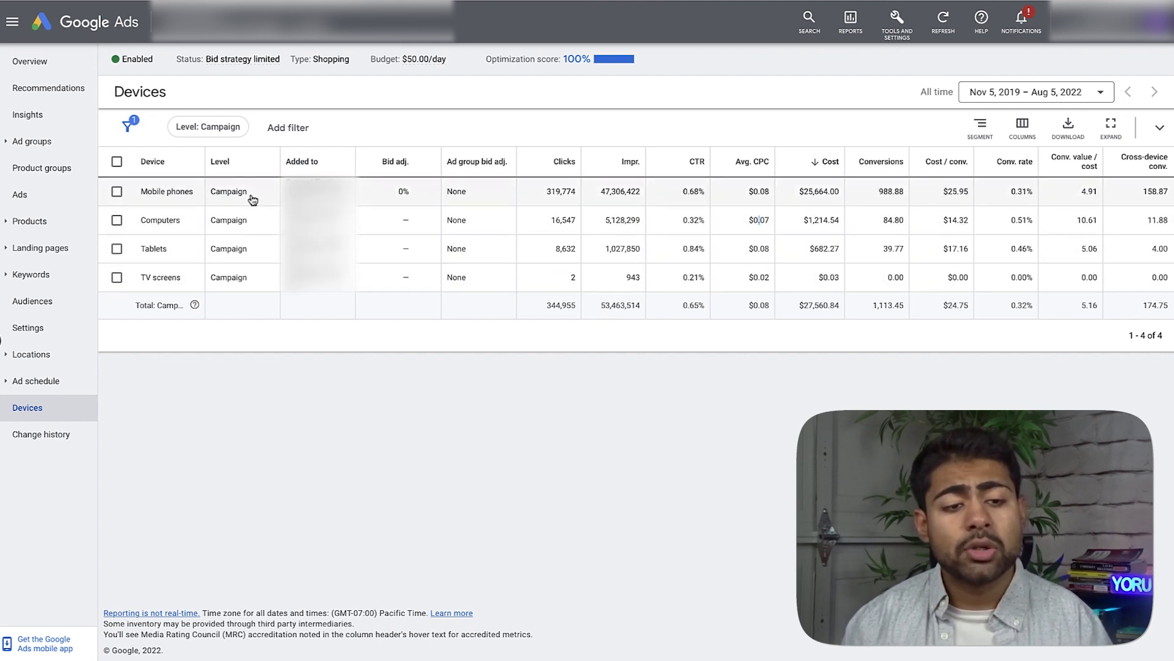
Compare the conversion value per cost of mobile phones and computers in the Shopping campaign's device report.
triple_click(162, 189)
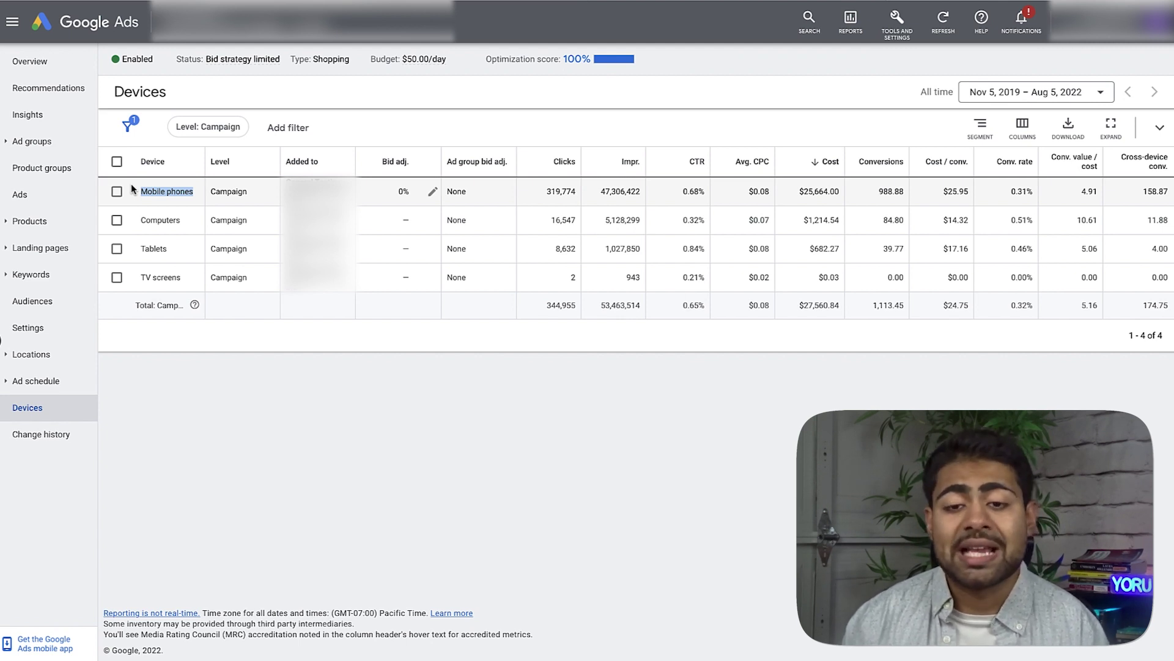
double_click(162, 222)
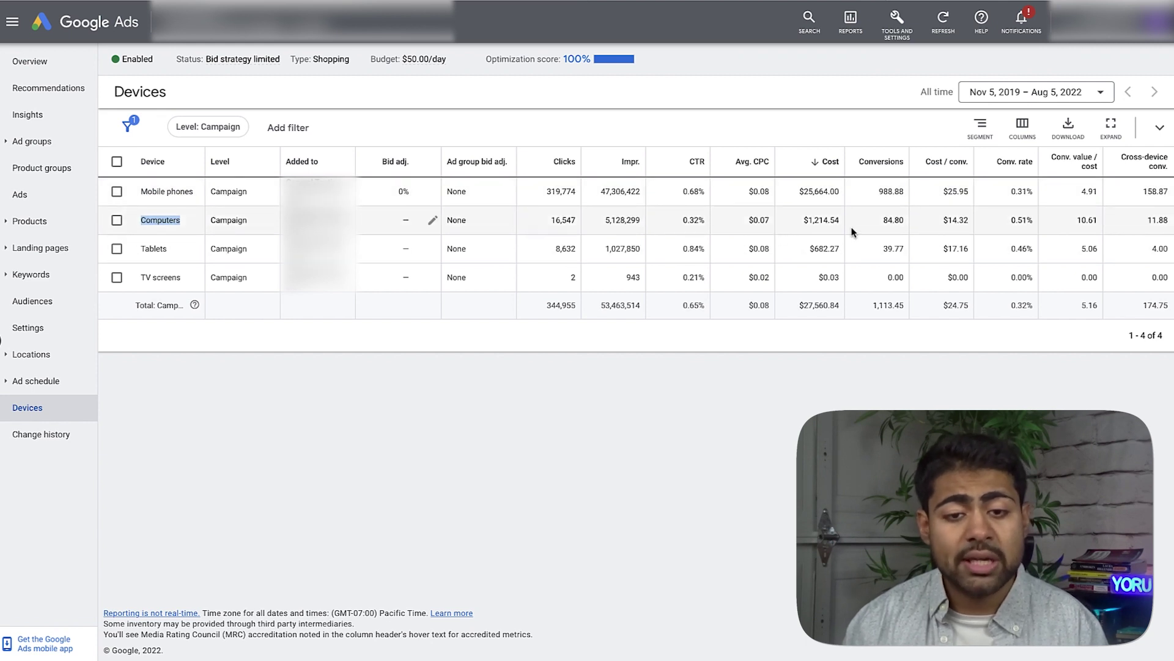
double_click(1086, 190)
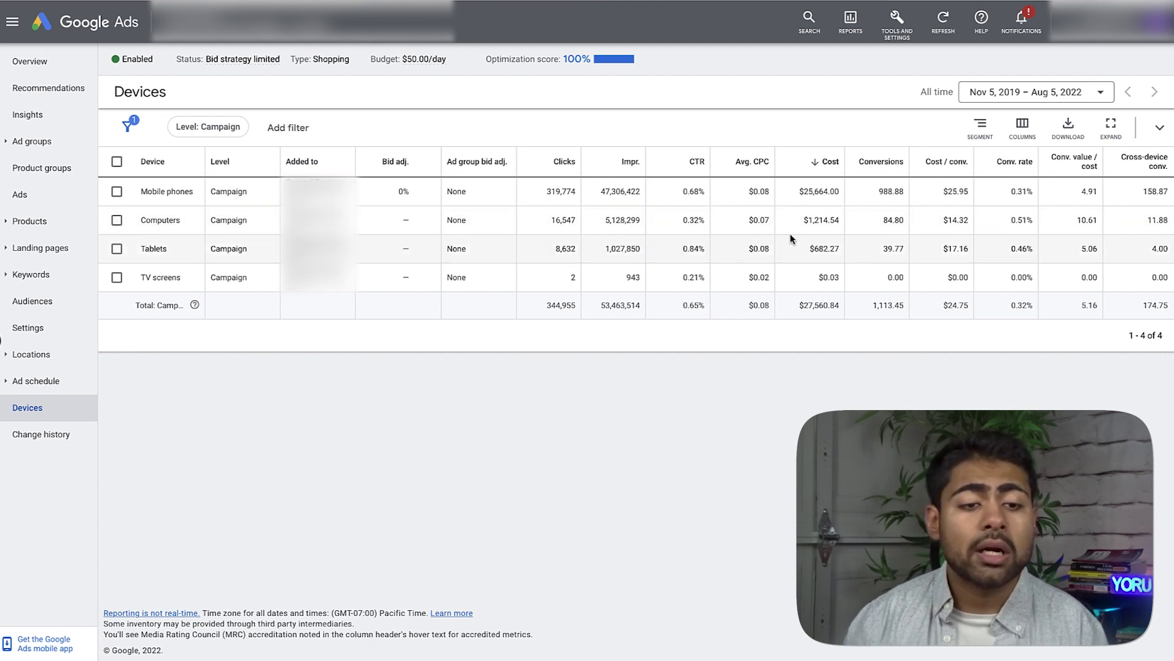
double_click(173, 233)
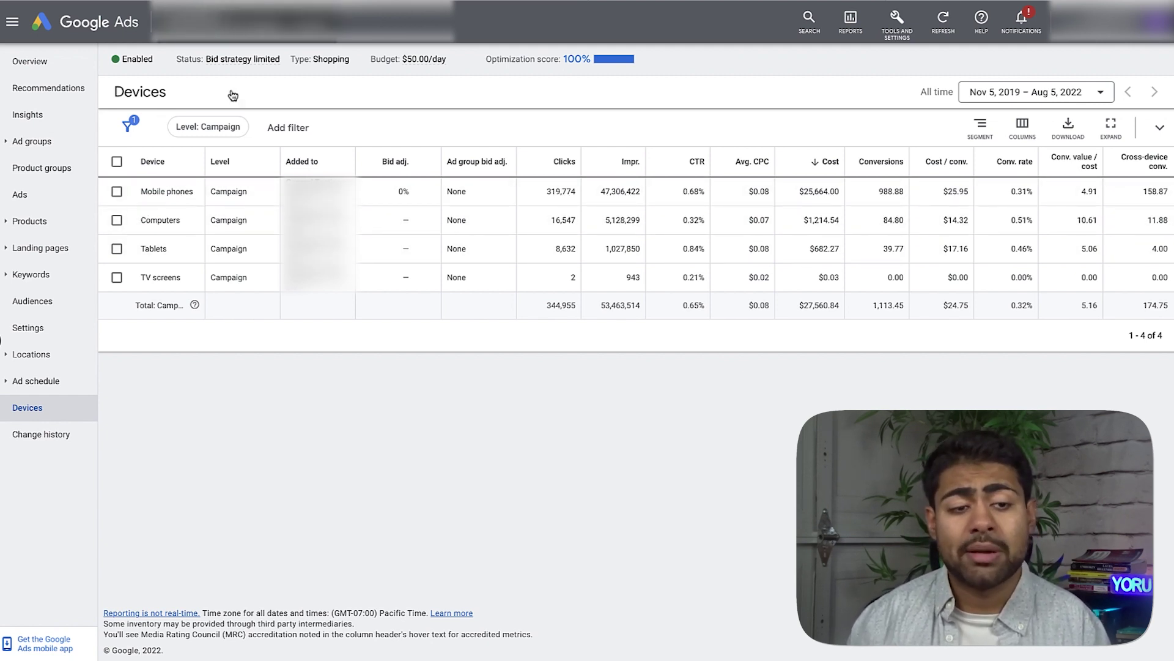
Inspect the Performance Max campaign's overview and available report sections, and return to the list of enabled campaigns.
click(207, 300)
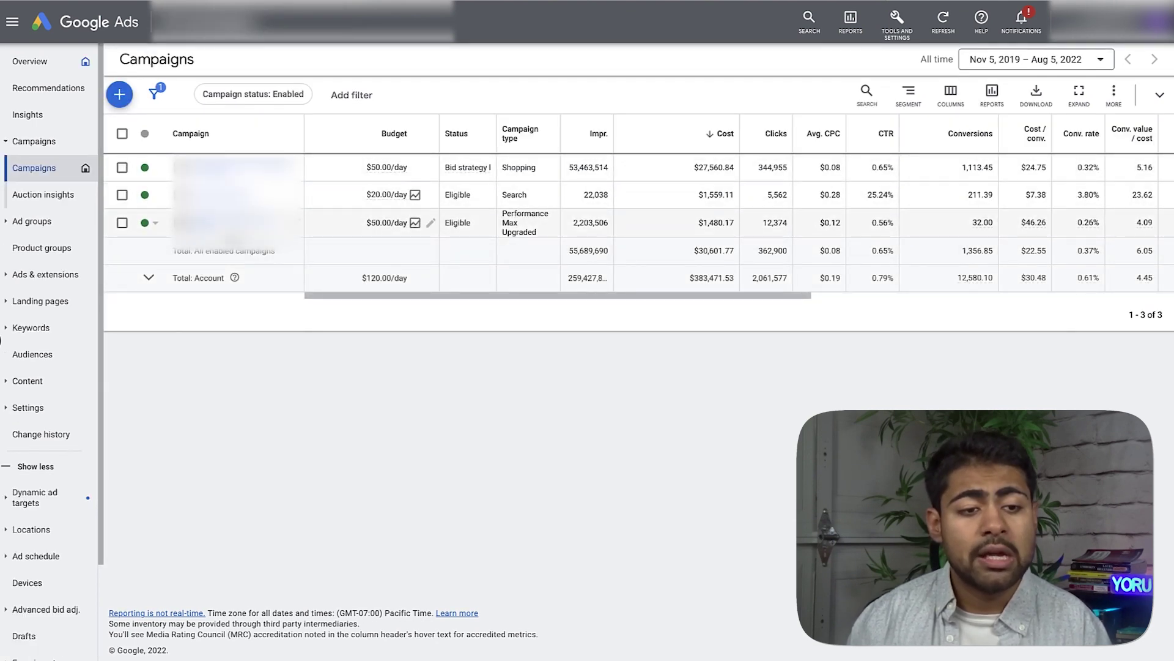
click(201, 221)
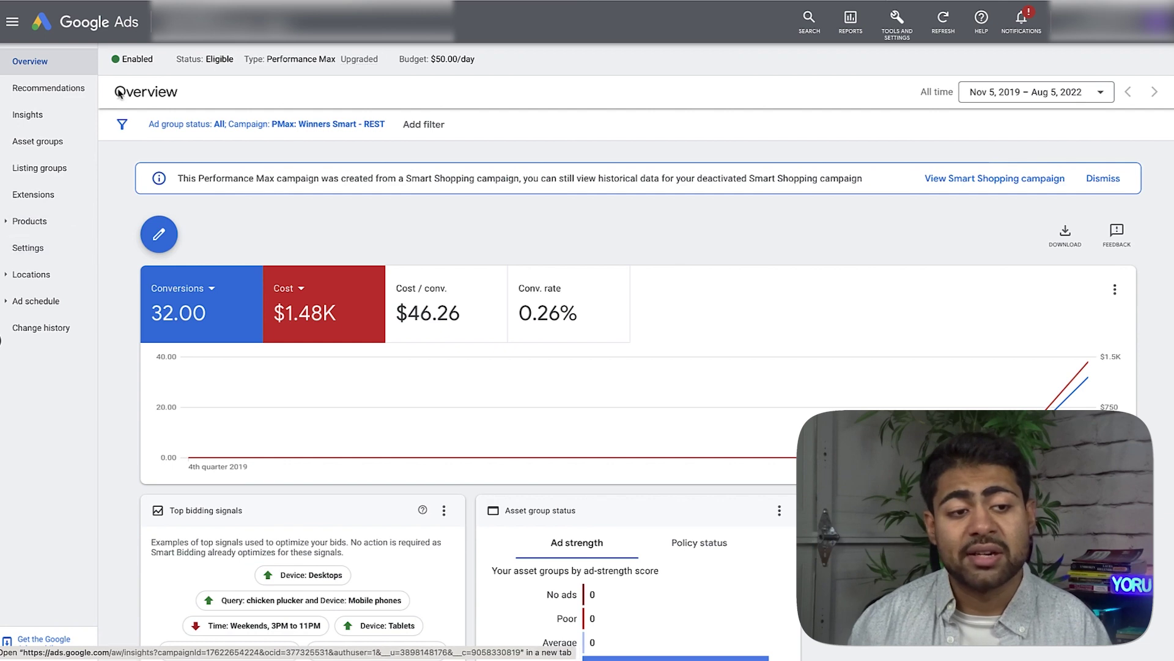
click(156, 56)
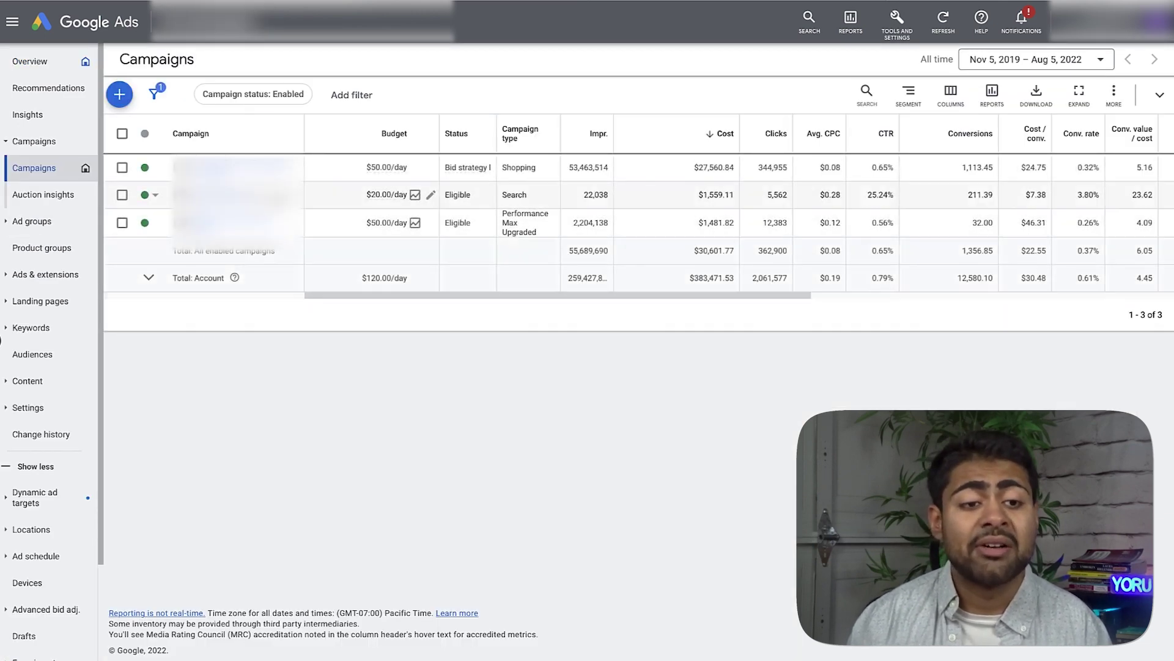
mouse_move(389, 195)
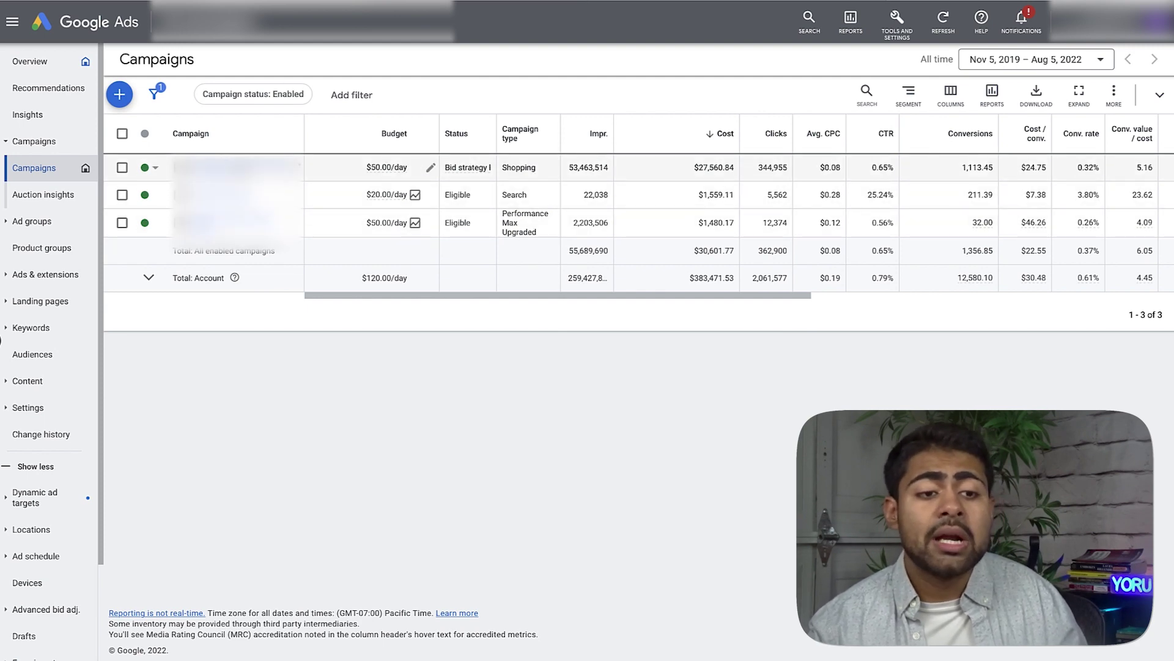
Reopen the Shopping campaign's device report and examine the Computers row, leaving no device selected.
click(244, 166)
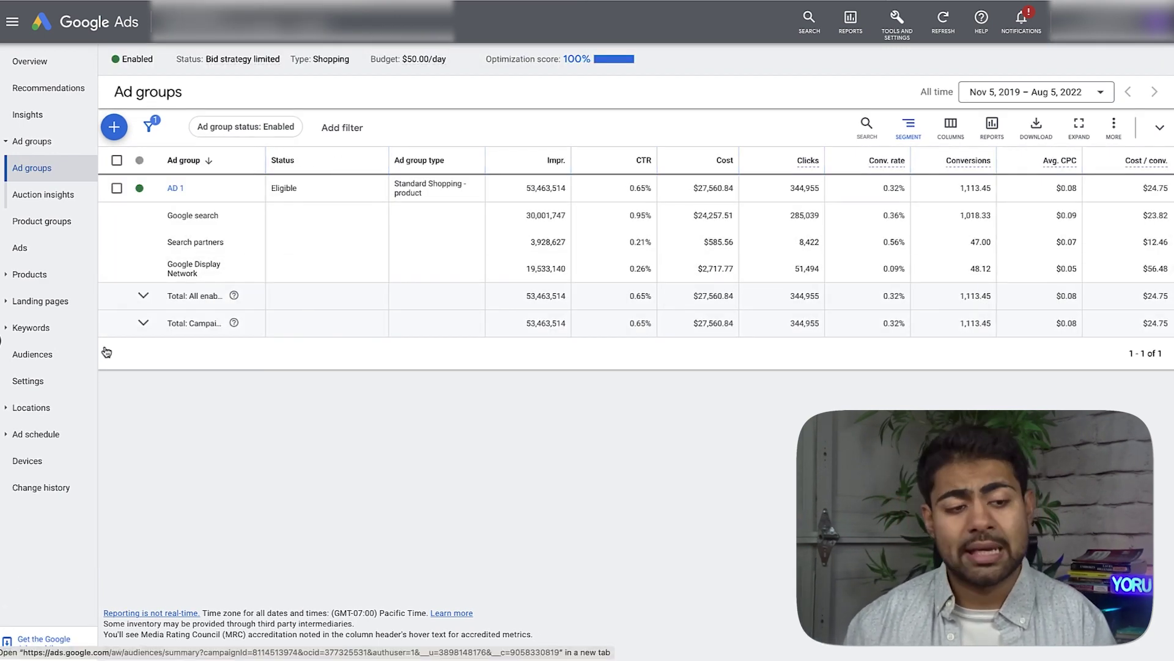
click(38, 460)
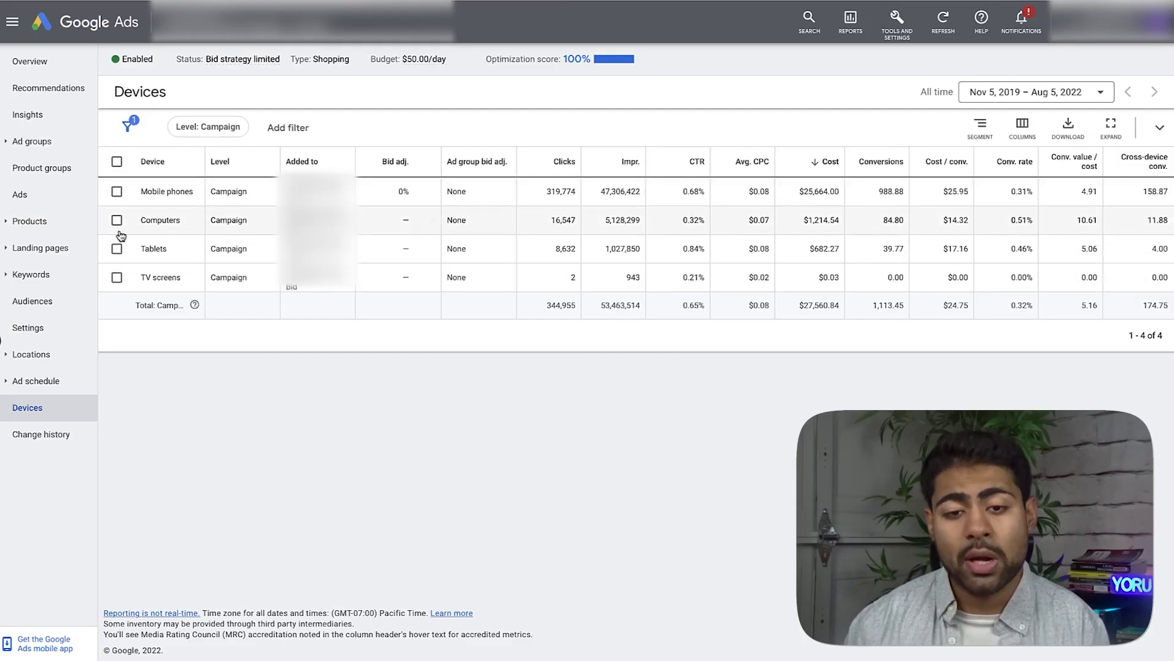
click(117, 221)
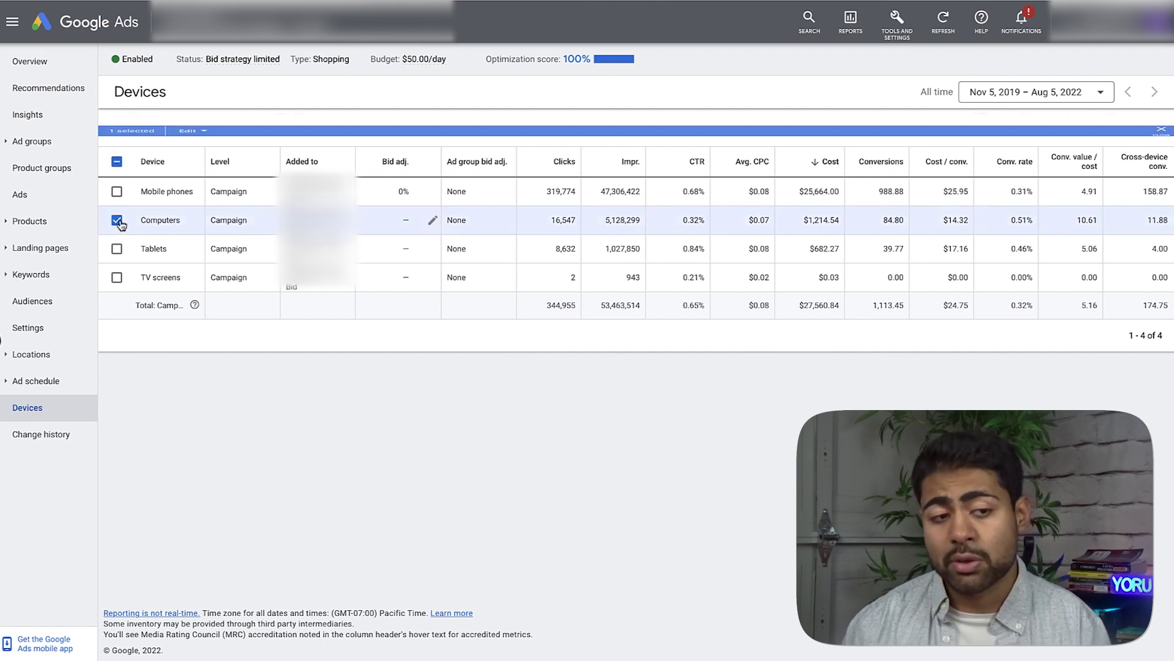
click(117, 221)
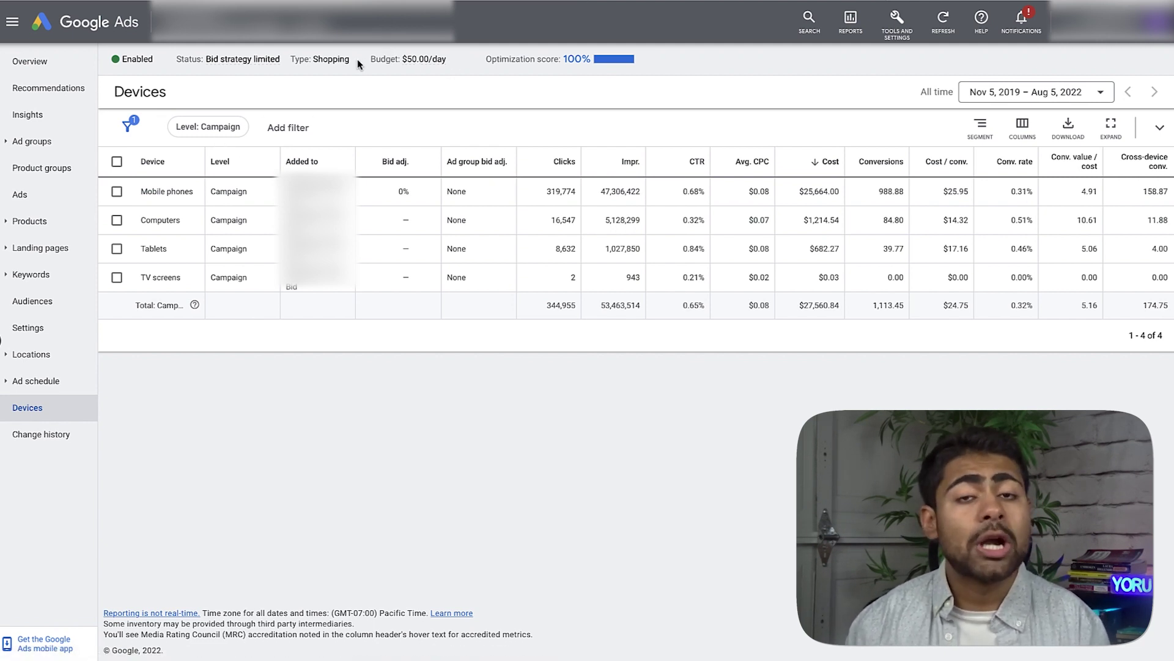
double_click(169, 221)
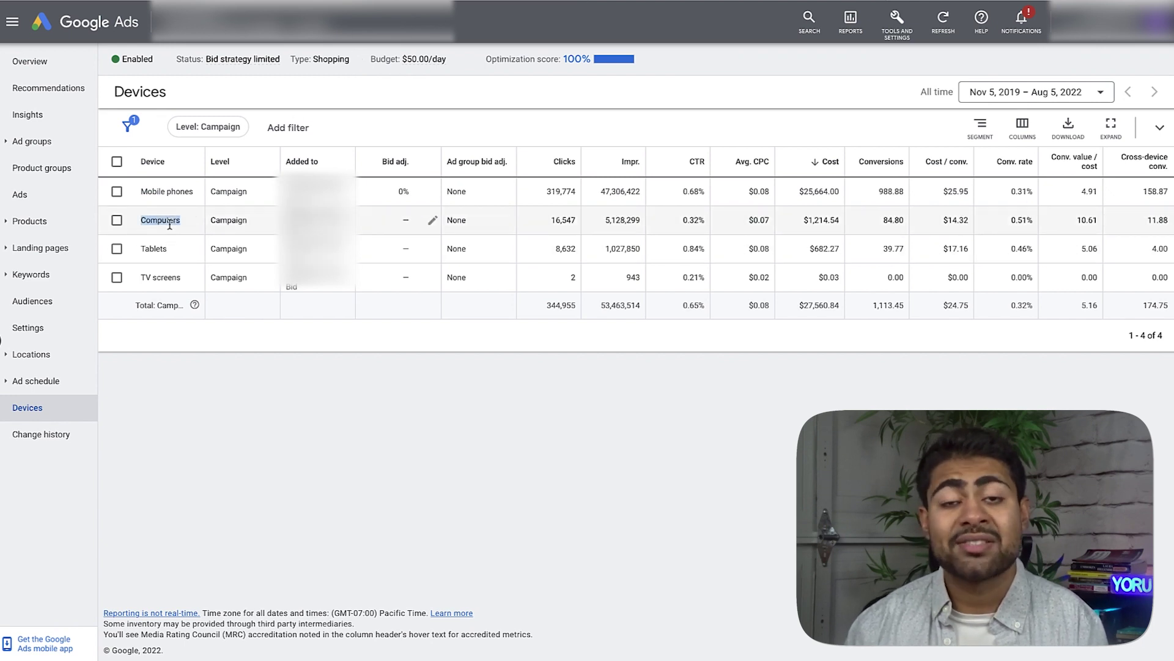
Try a 100% bid decrease on mobile phones, tablets and TV screens, cancel it and clear the device selection.
click(117, 192)
click(116, 249)
click(117, 278)
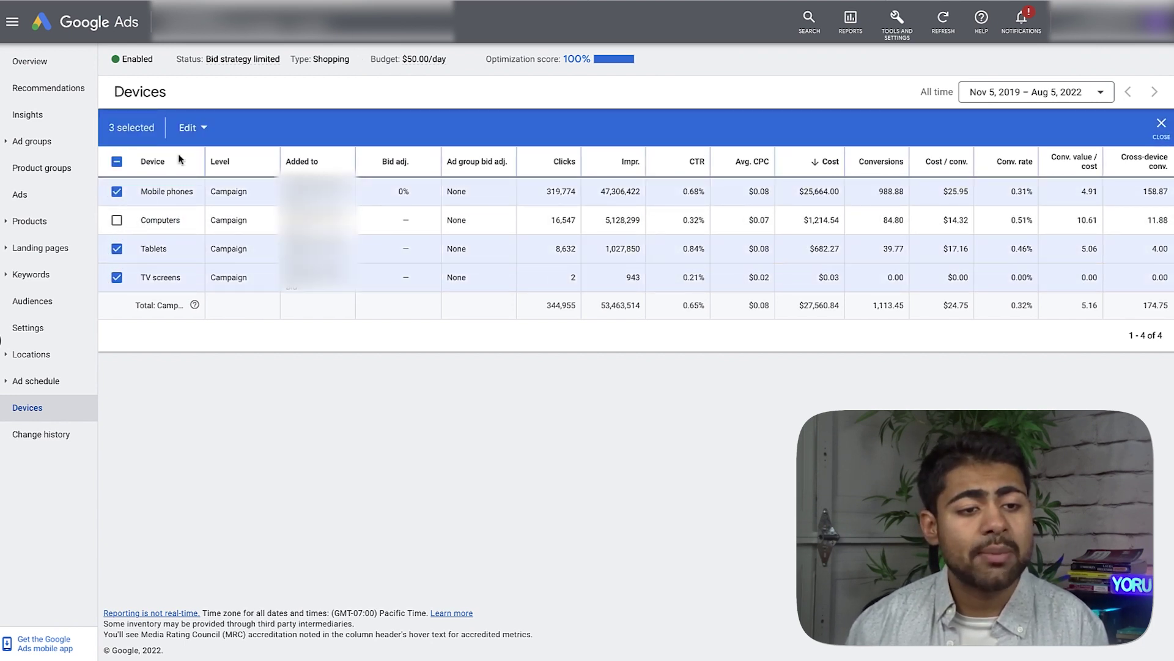
click(191, 127)
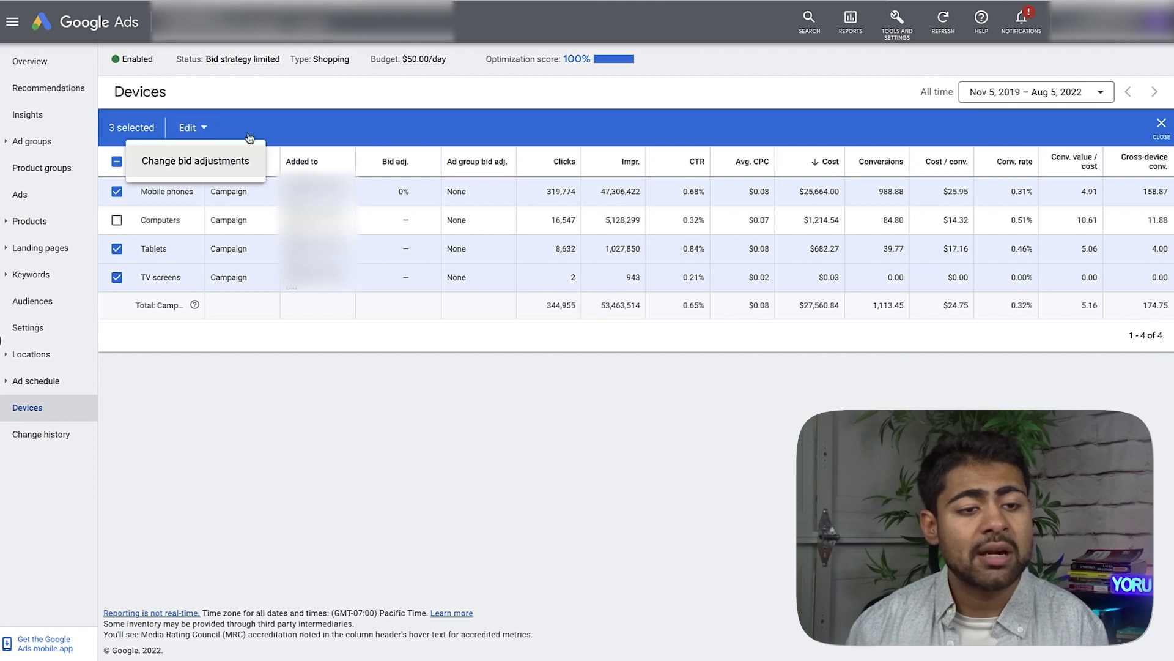
click(232, 175)
click(170, 183)
click(158, 227)
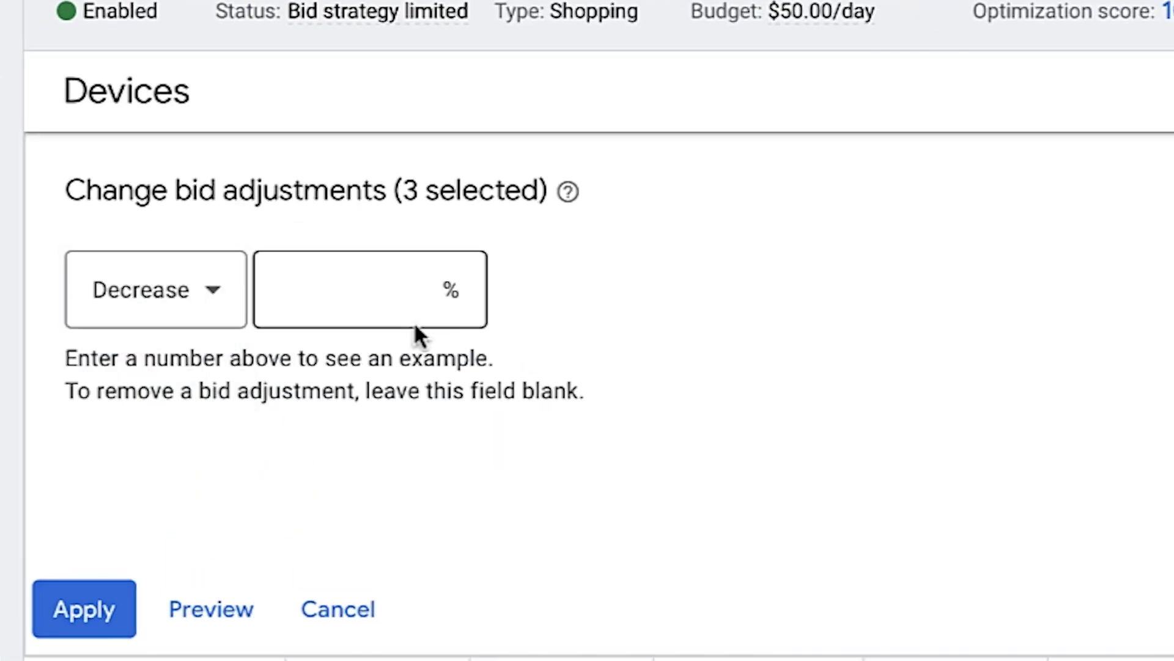
click(398, 320)
text(100)
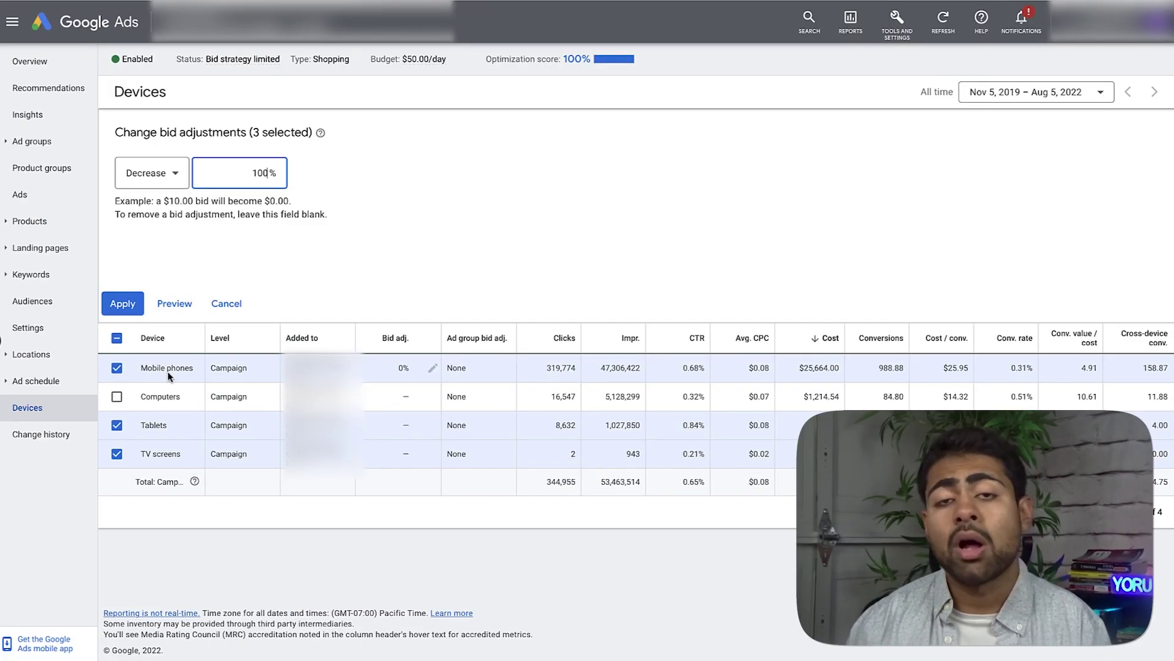
click(227, 303)
click(116, 277)
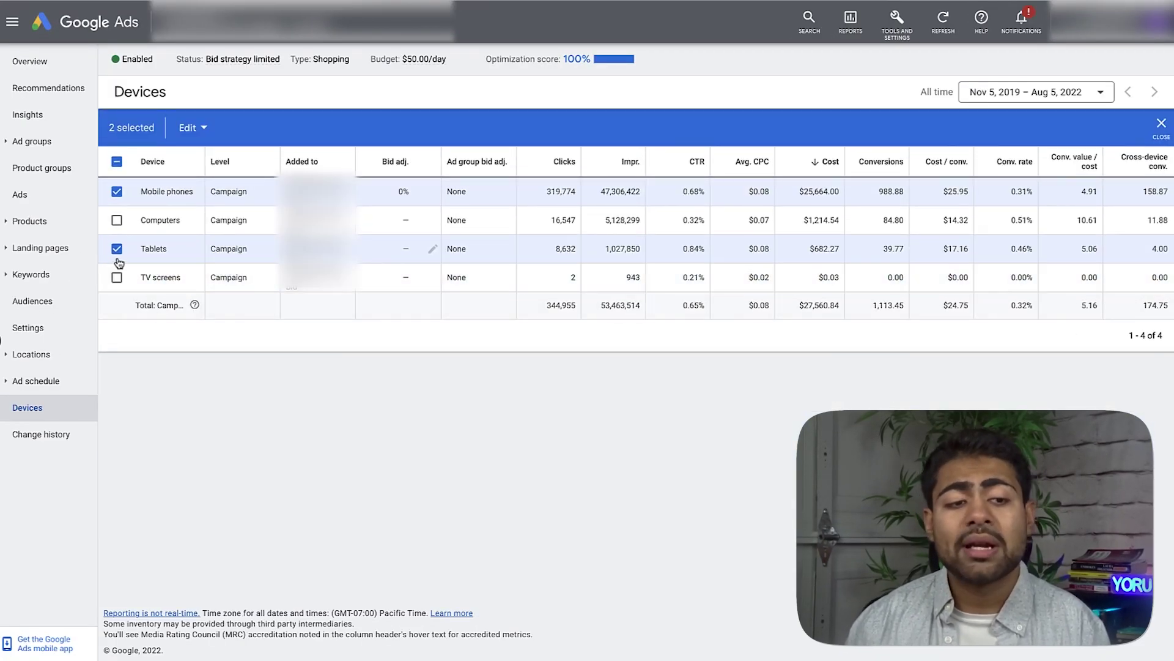
click(117, 248)
click(127, 194)
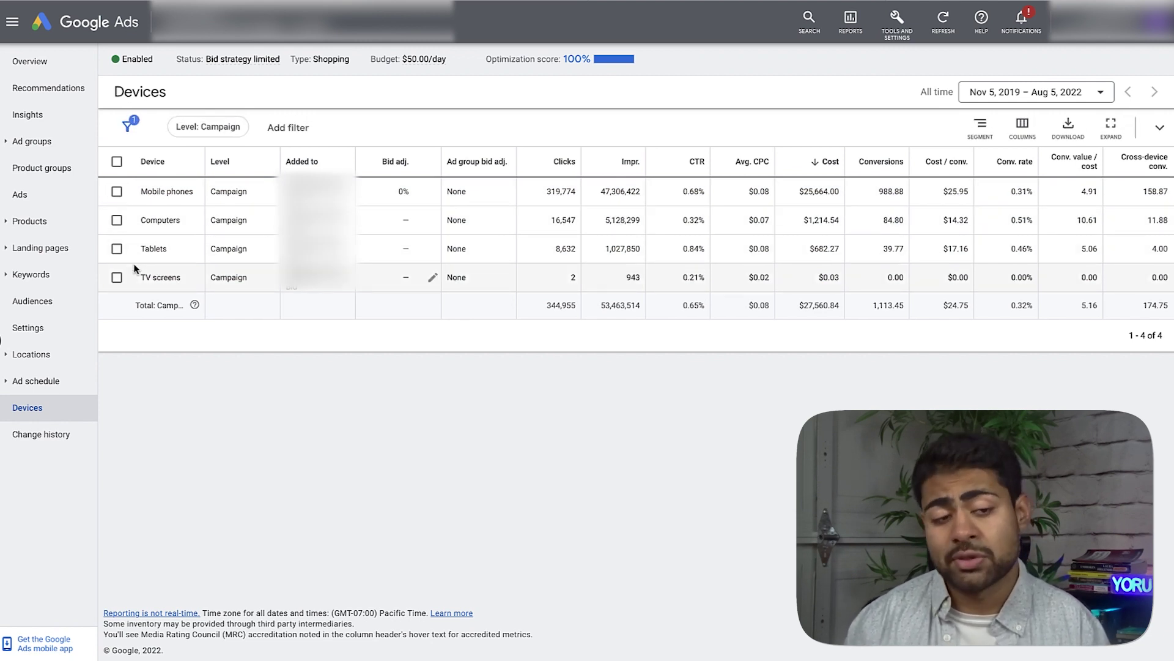
Examine the Computers row and compare the conversion value per cost of mobile phones and tablets.
click(115, 222)
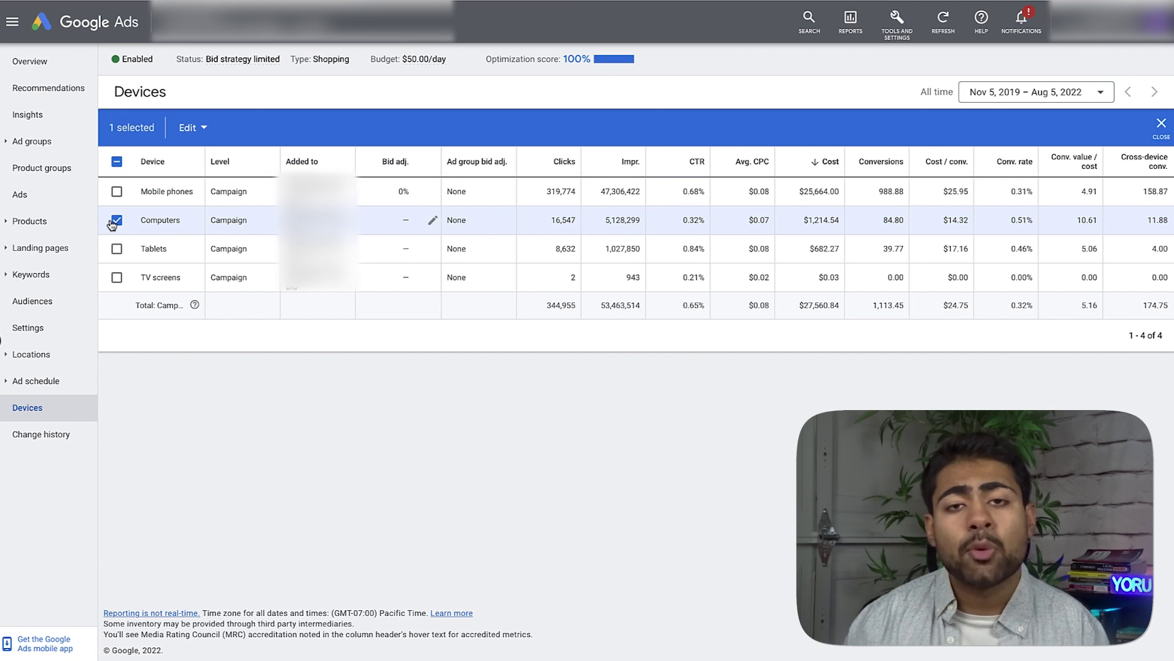
click(114, 221)
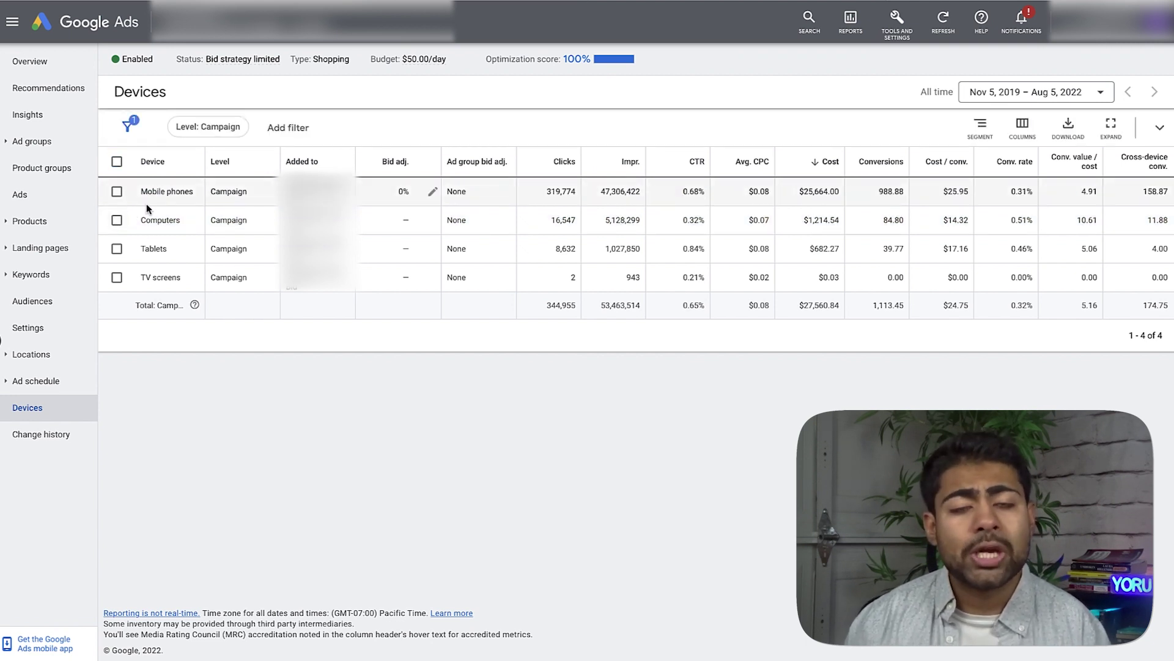
double_click(1090, 191)
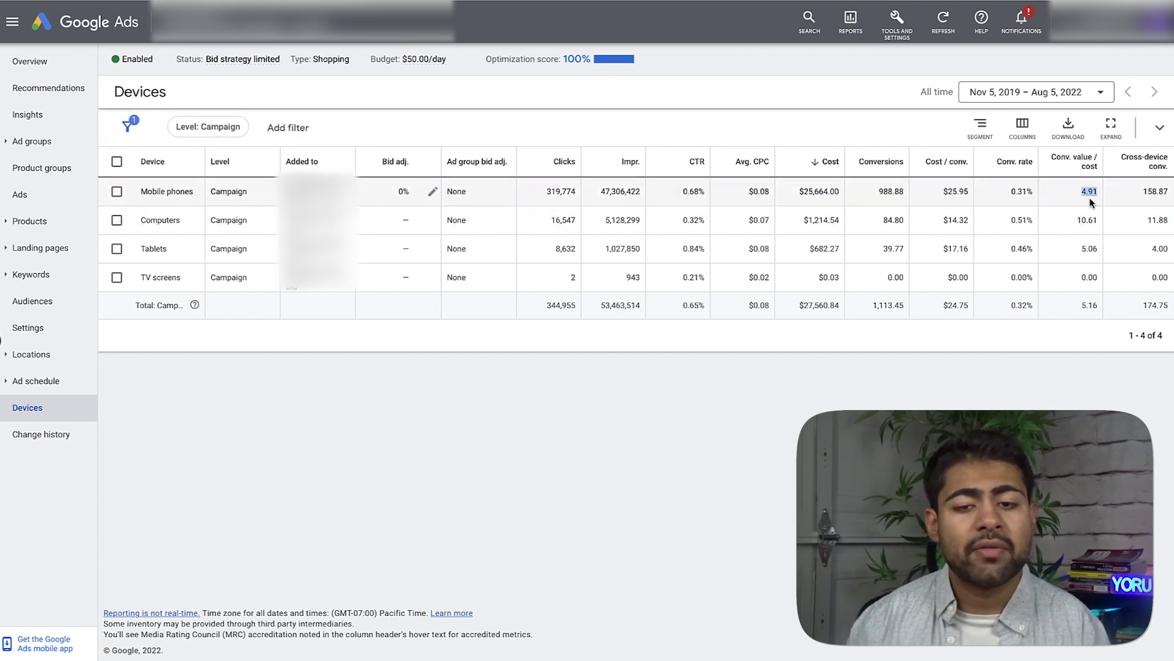
click(1088, 247)
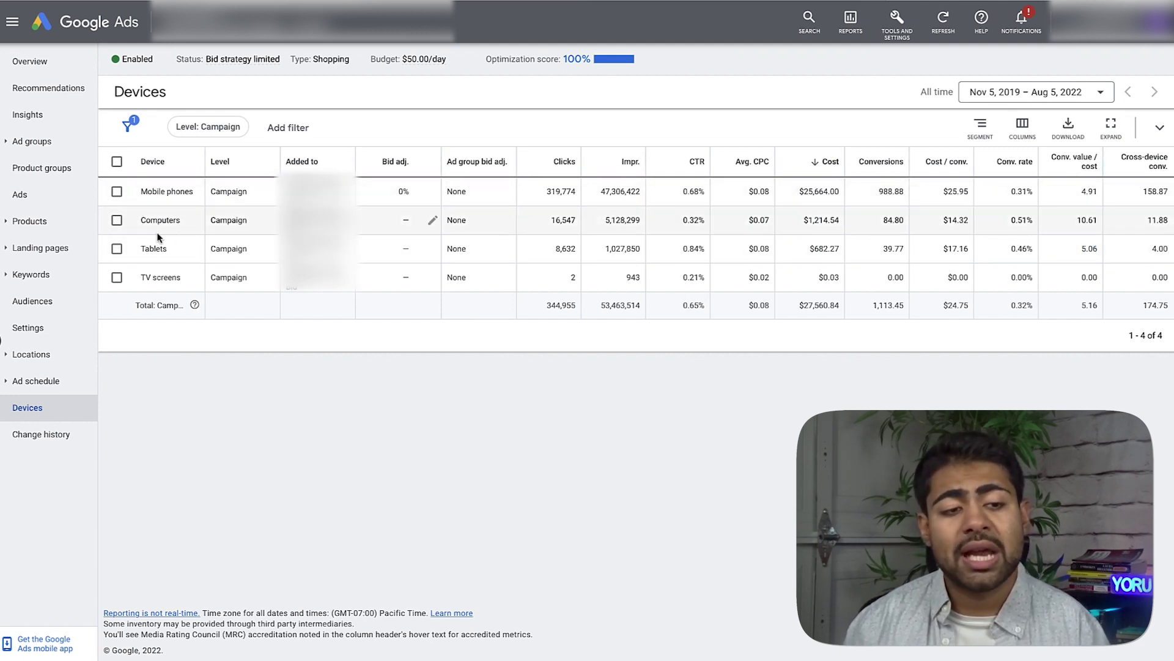
Select the mobile phones, tablets and TV screens rows in the device report.
click(117, 192)
click(117, 249)
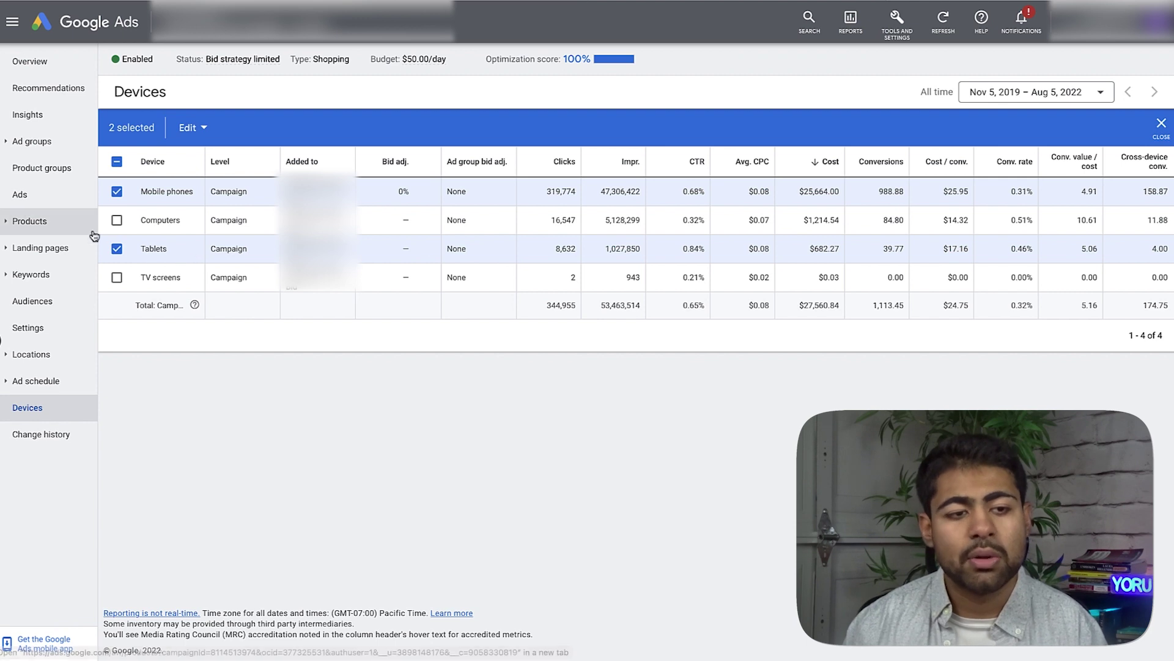
triple_click(157, 192)
click(136, 249)
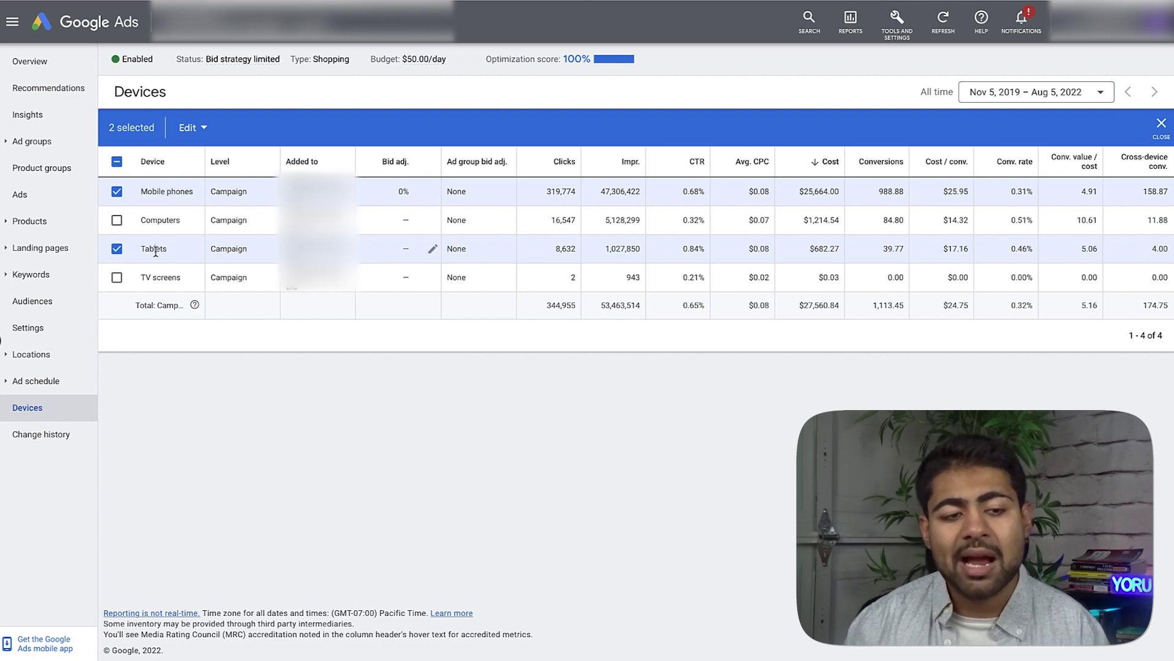
double_click(153, 249)
click(167, 284)
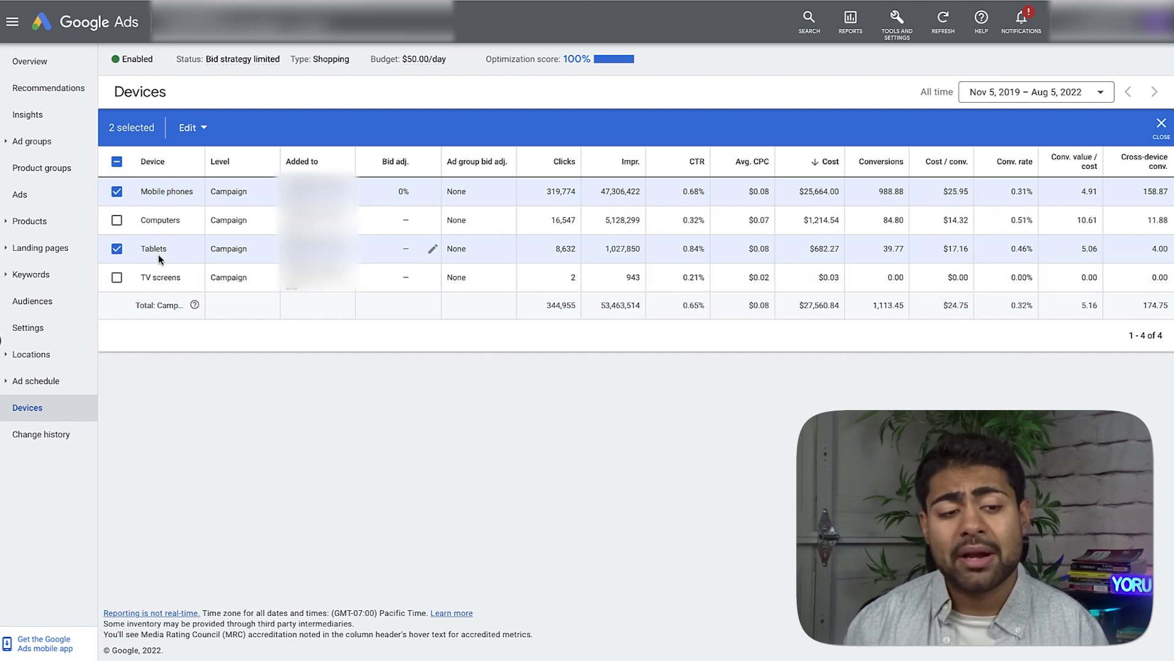
click(117, 277)
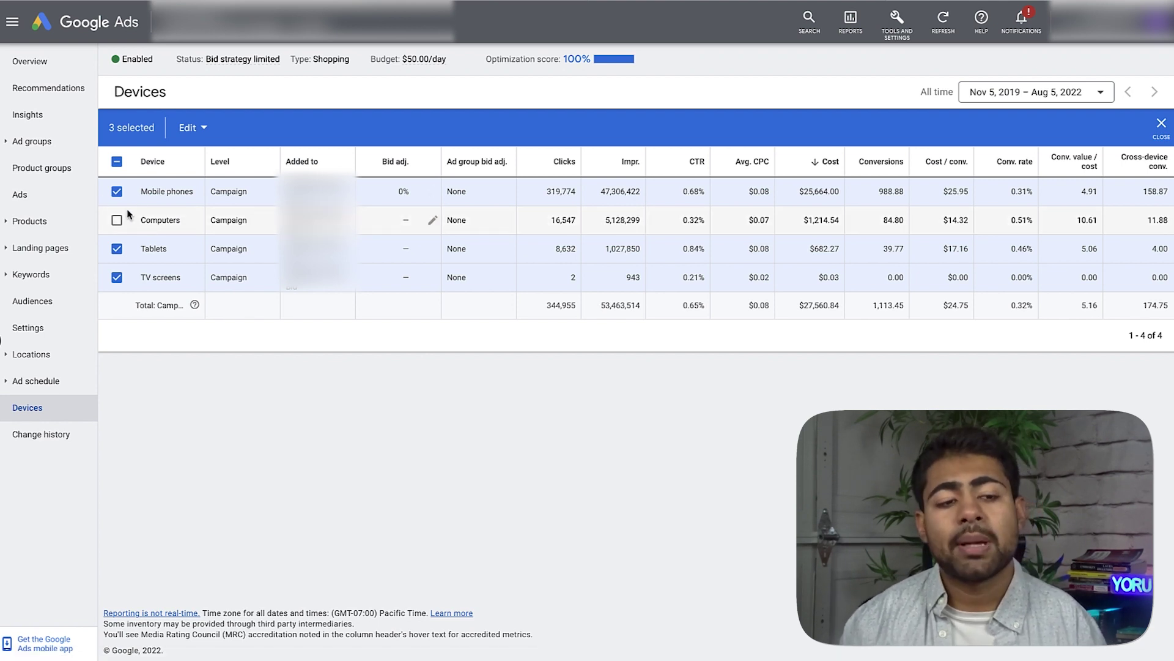
Deselect the tablets, TV screens and mobile phones rows, and briefly select the Computers row before clearing it.
click(117, 248)
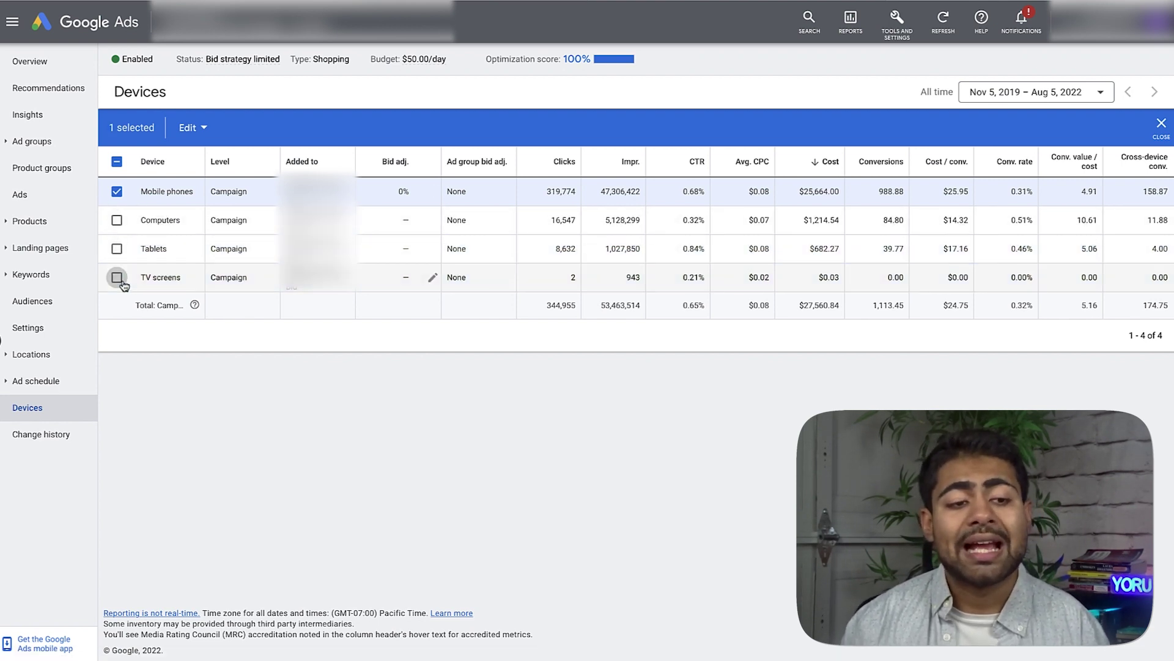
click(116, 277)
click(116, 191)
click(117, 220)
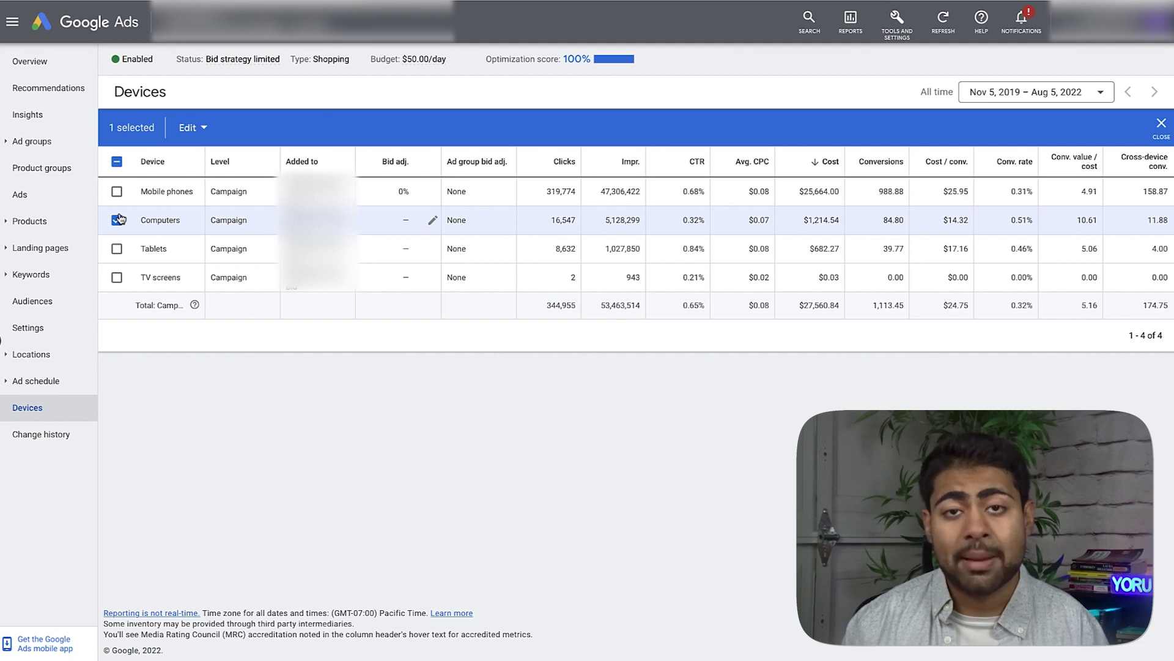
click(117, 219)
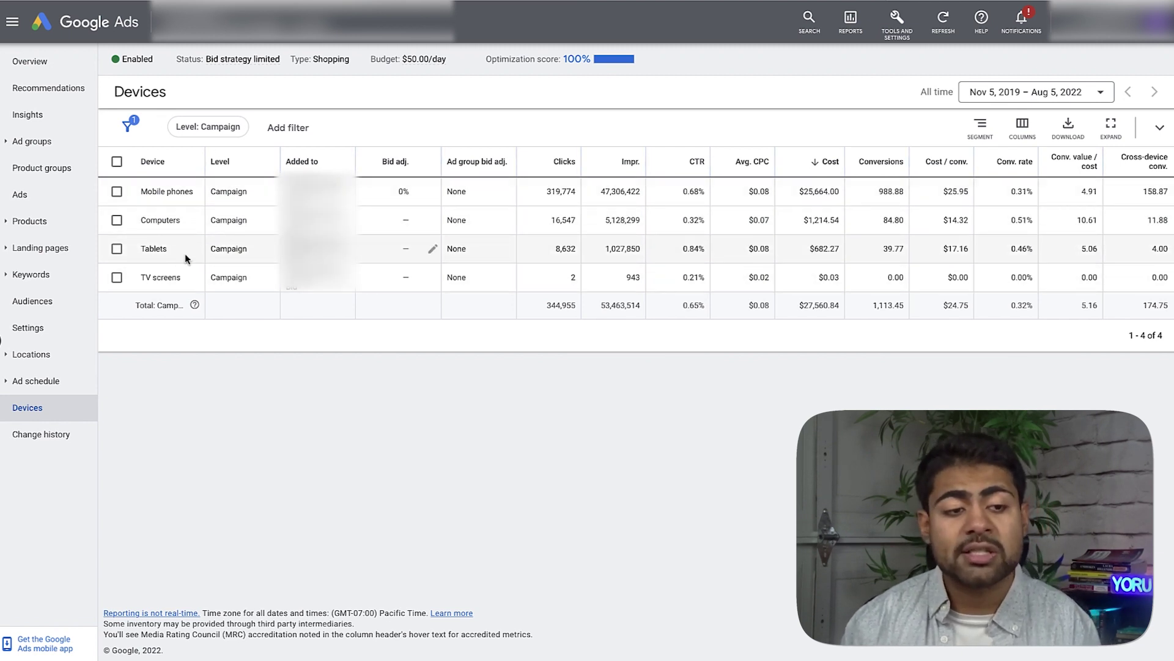
Open the day and hour report of the campaign's ad schedule and examine total conversions and the Sunday 1 AM – 2 AM row.
click(58, 382)
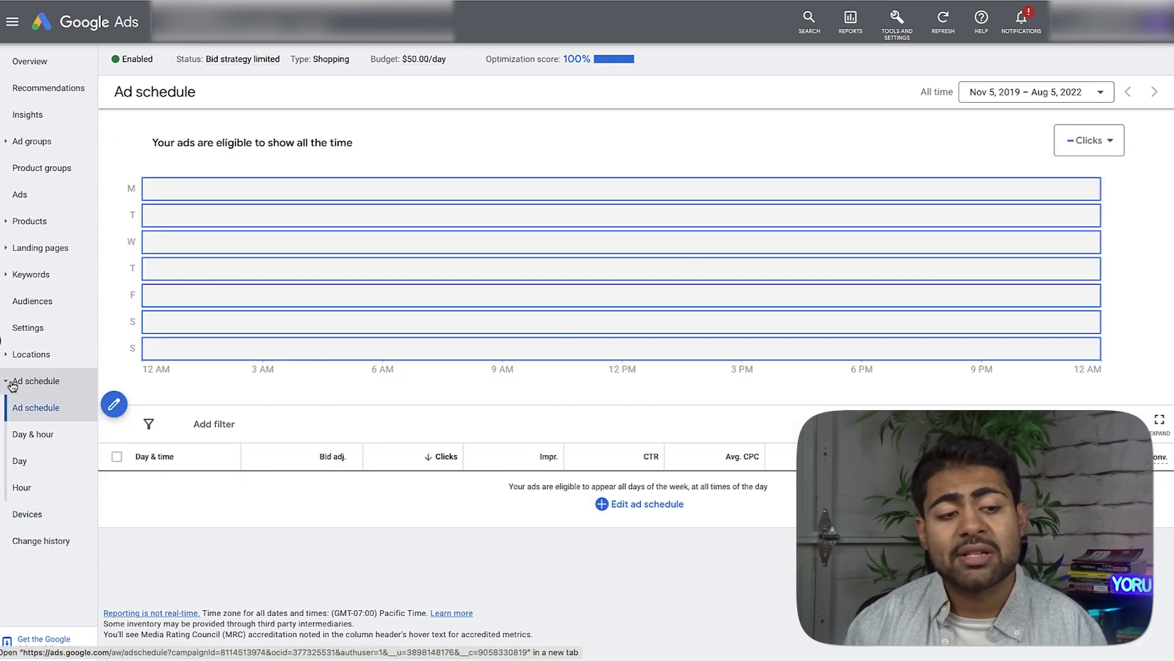
click(34, 447)
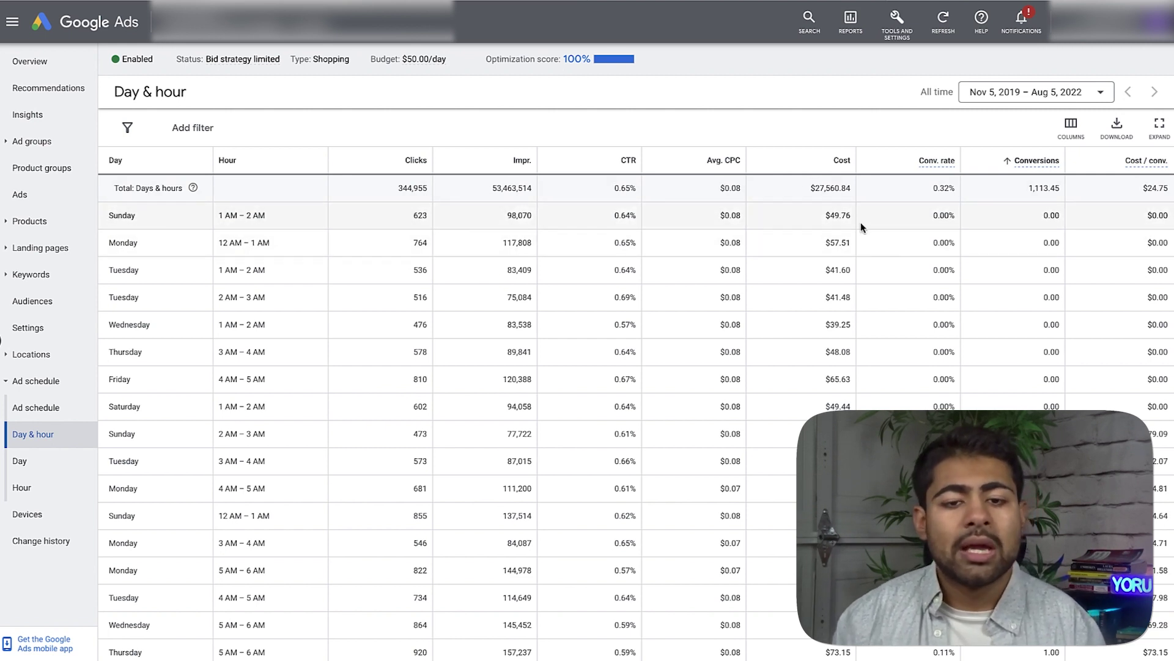
double_click(1032, 186)
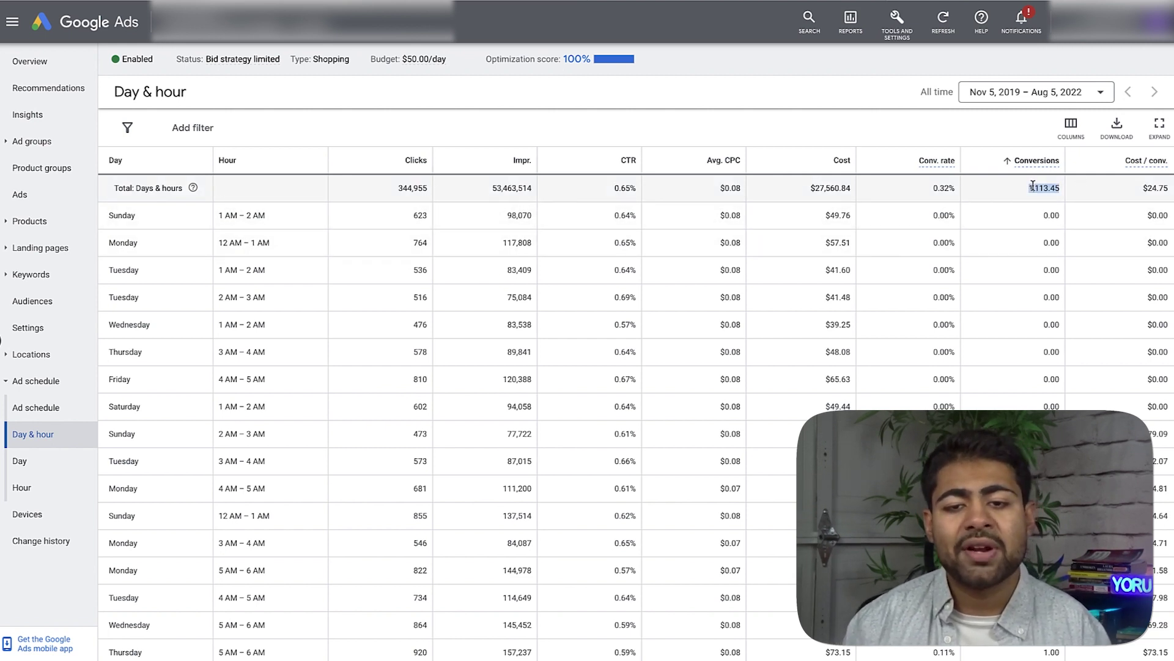
click(1033, 186)
double_click(1033, 186)
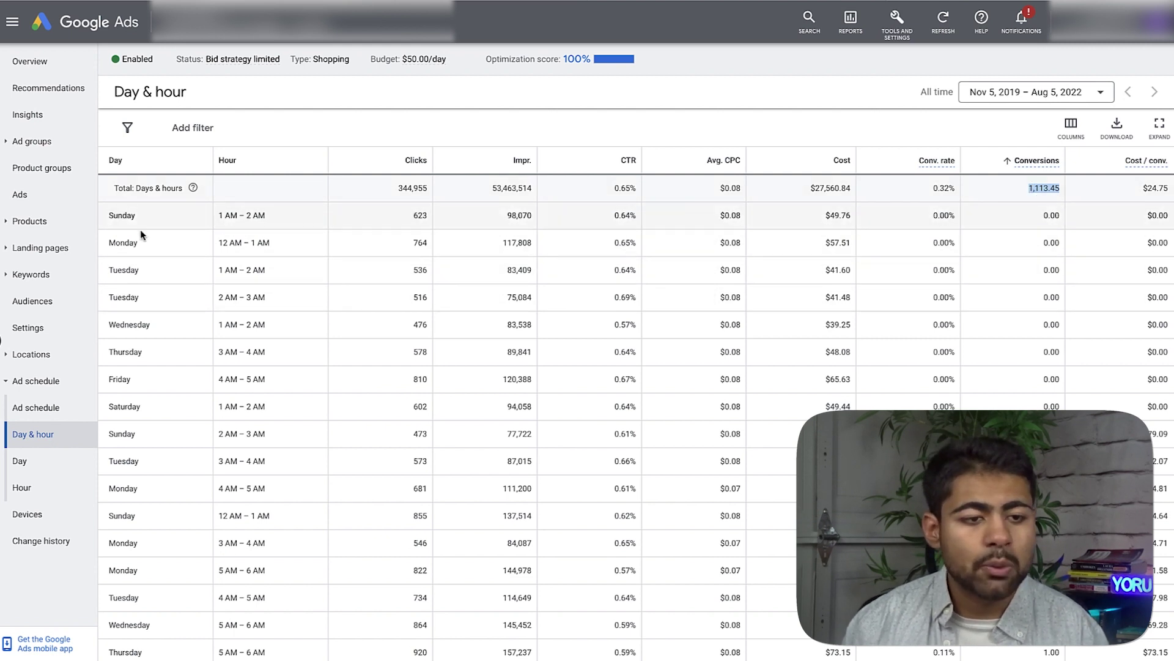
double_click(122, 215)
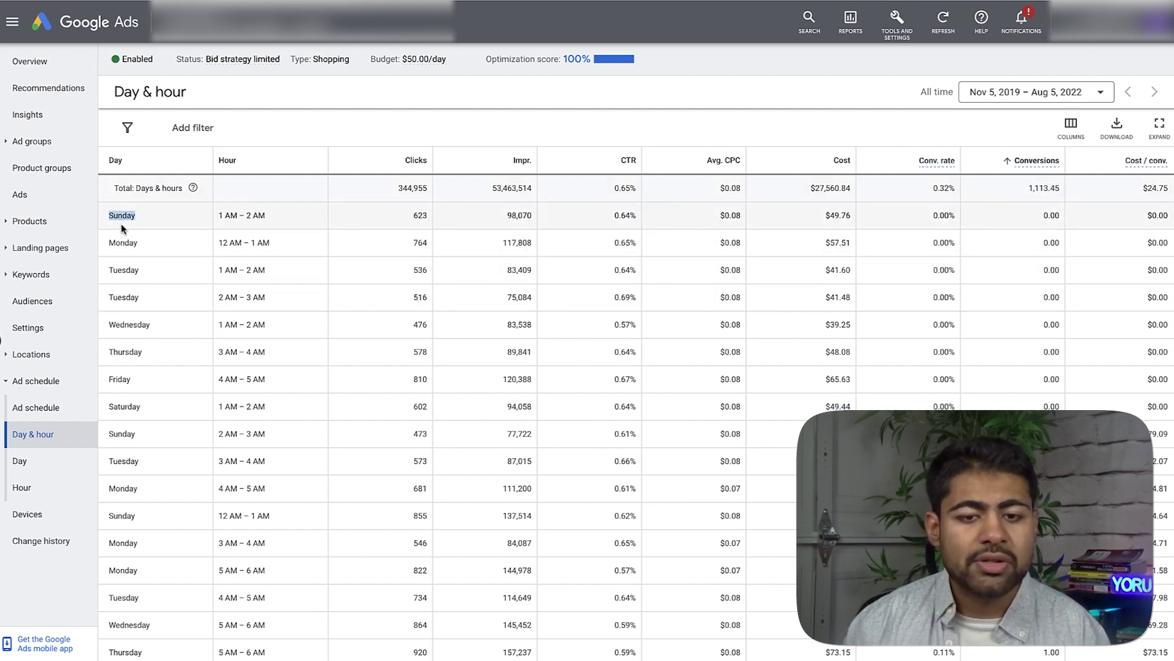
Sort the day and hour report by cost, highest first, and compare the cost and conversions of the Saturday 7 PM – 8 PM row.
drag(1062, 217, 1038, 215)
click(1046, 217)
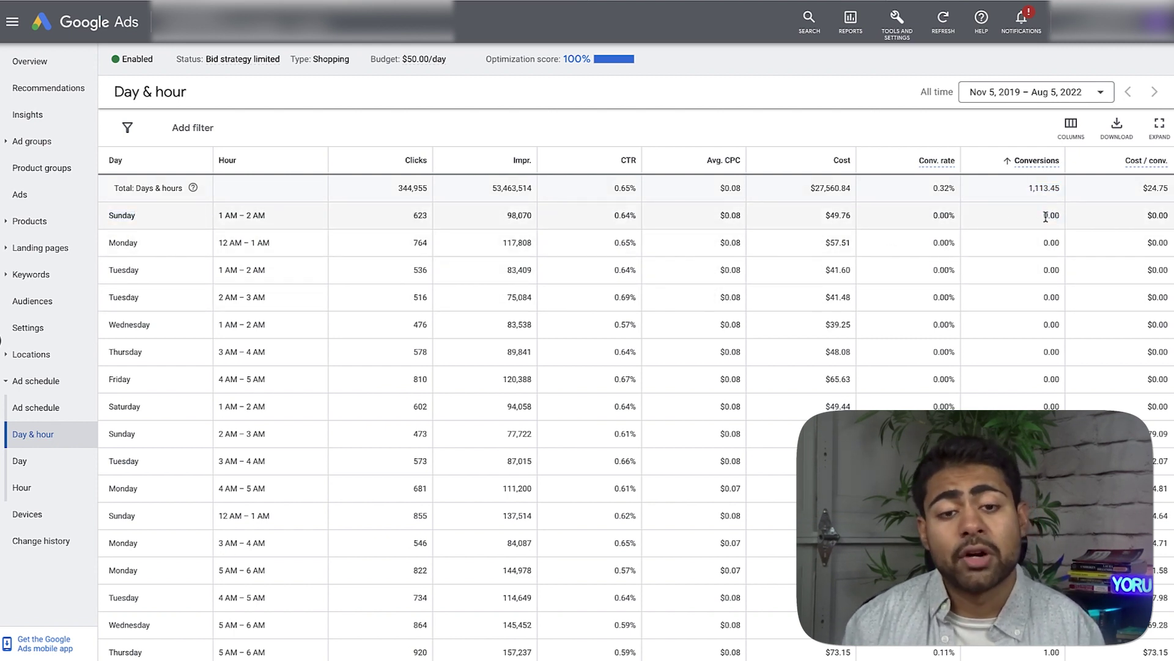
click(826, 161)
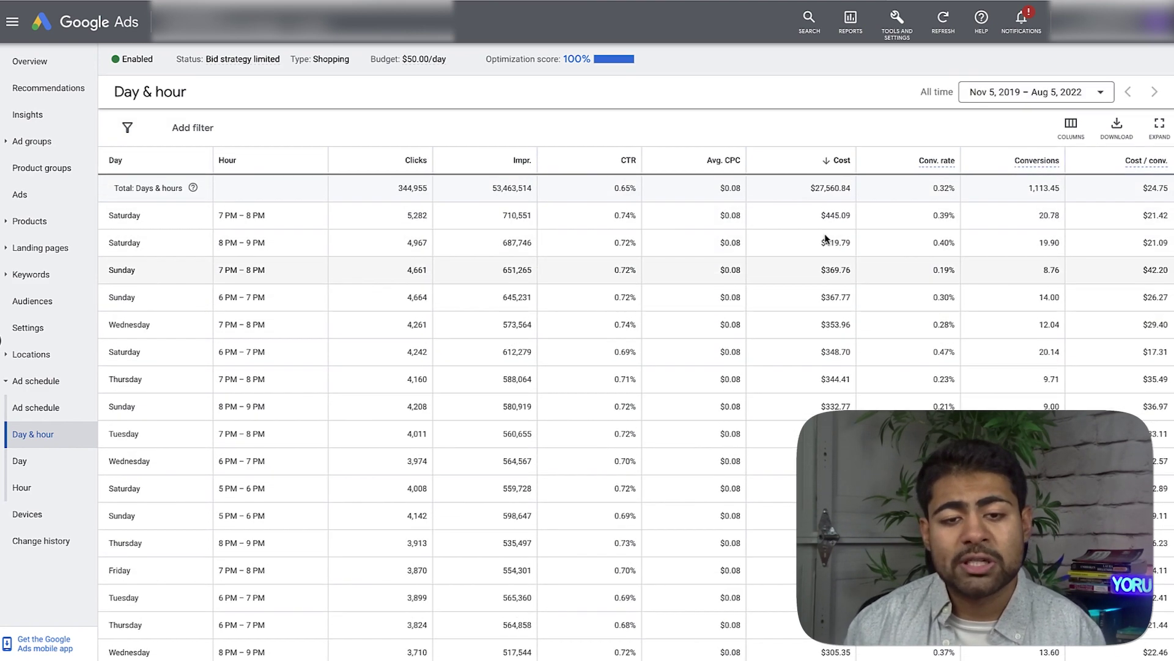
double_click(825, 215)
double_click(1052, 214)
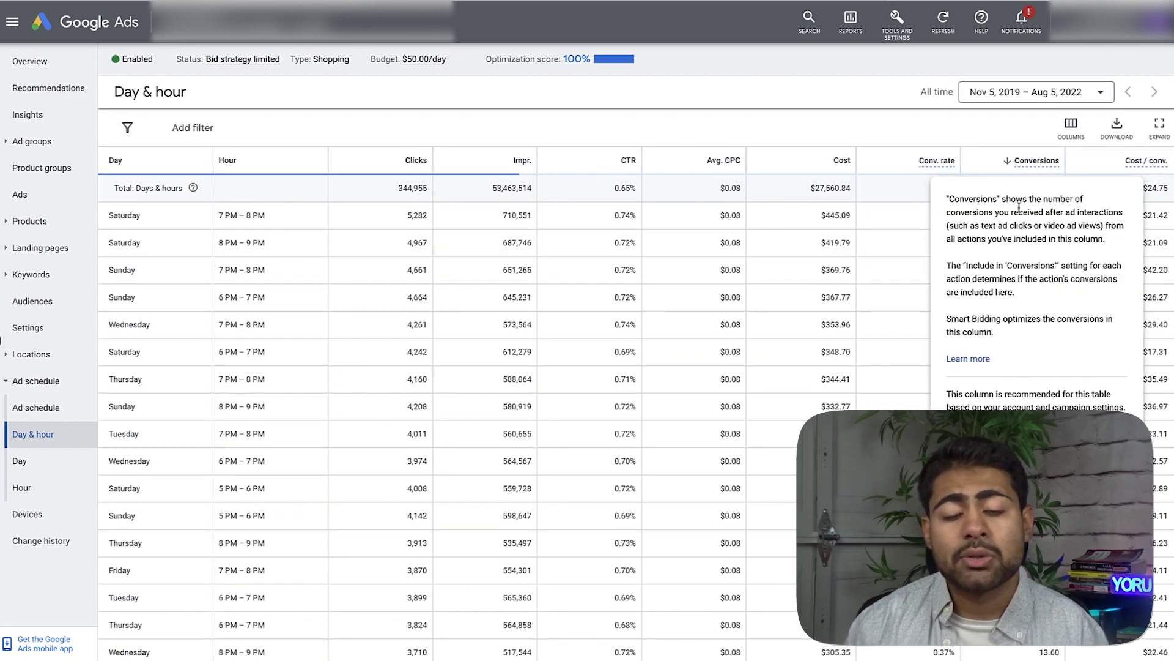
Sort the day and hour report by conversions, highest first, and examine the conversion results of the leading rows.
click(1019, 161)
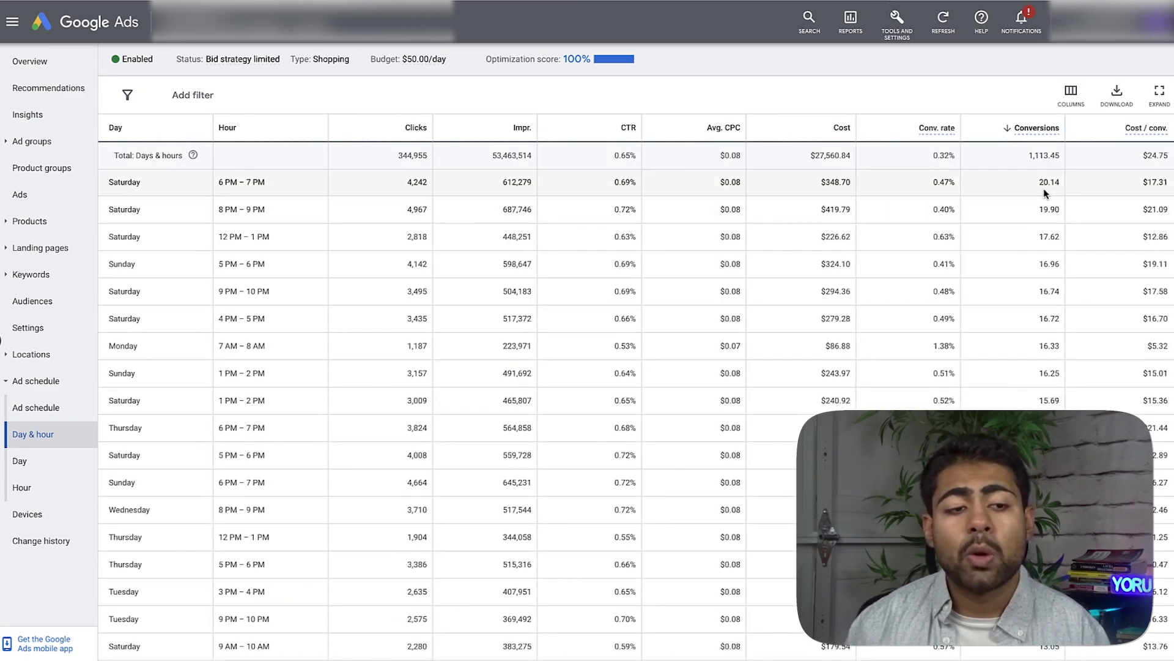
drag(1088, 328, 852, 178)
click(874, 275)
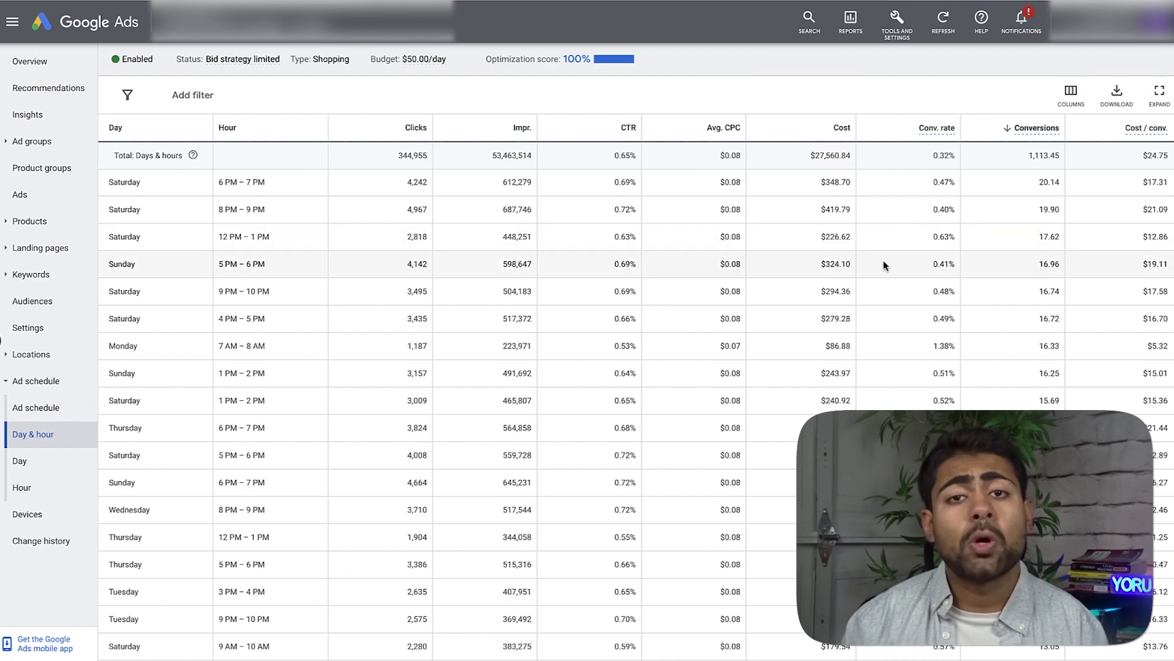
Examine the conversions and cost per conversion of the time slots further down the sorted list, including Friday 4 PM – 5 PM.
scroll(884, 262, down, 3)
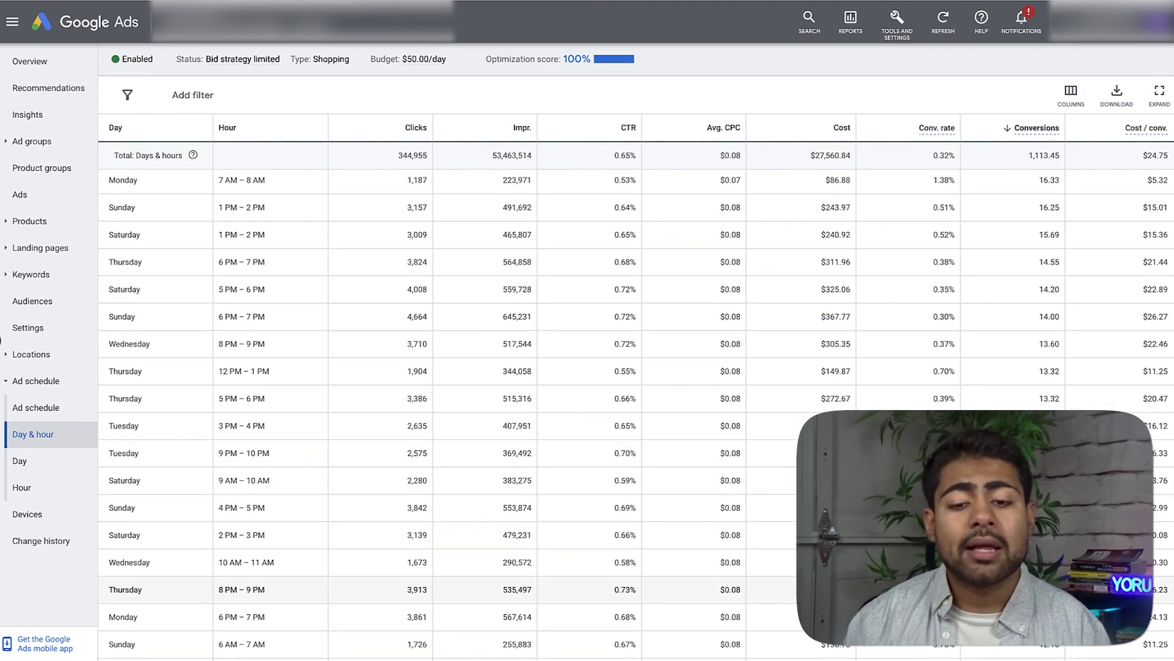
drag(905, 565, 917, 322)
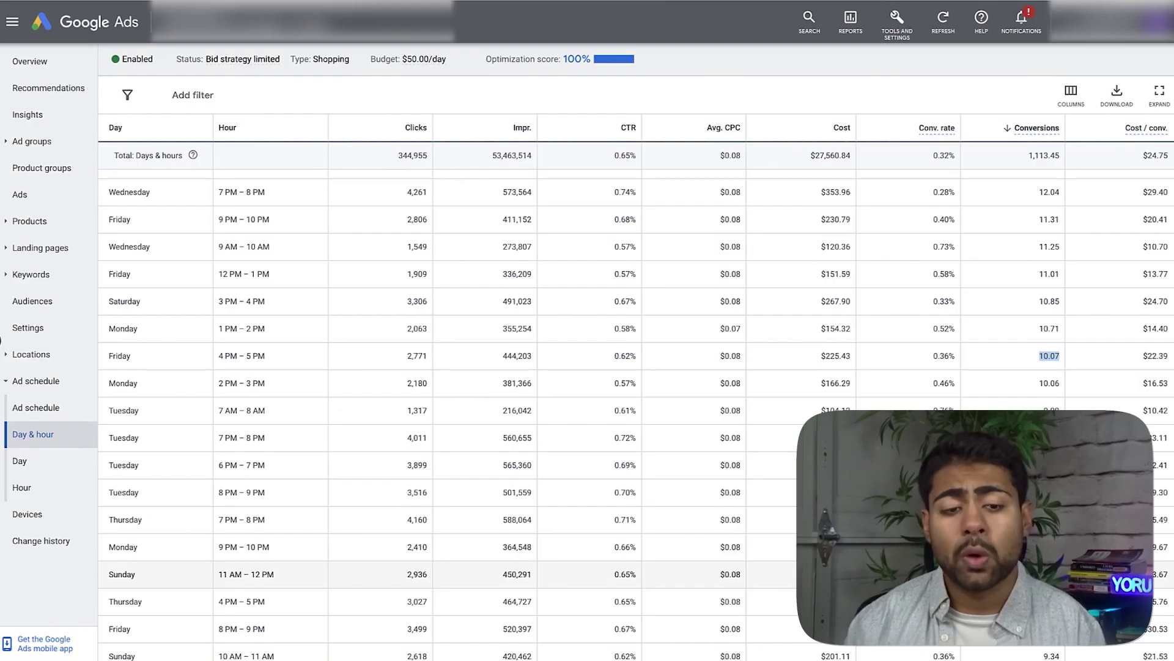
drag(1050, 356, 938, 173)
click(938, 173)
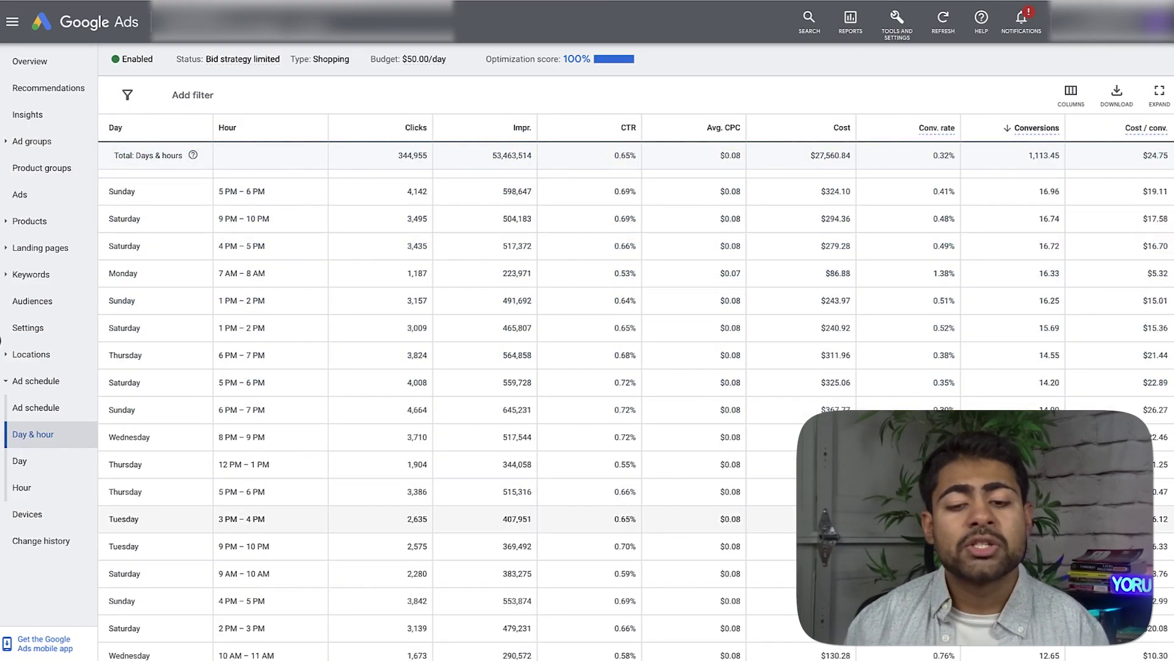
scroll(612, 306, up, 3)
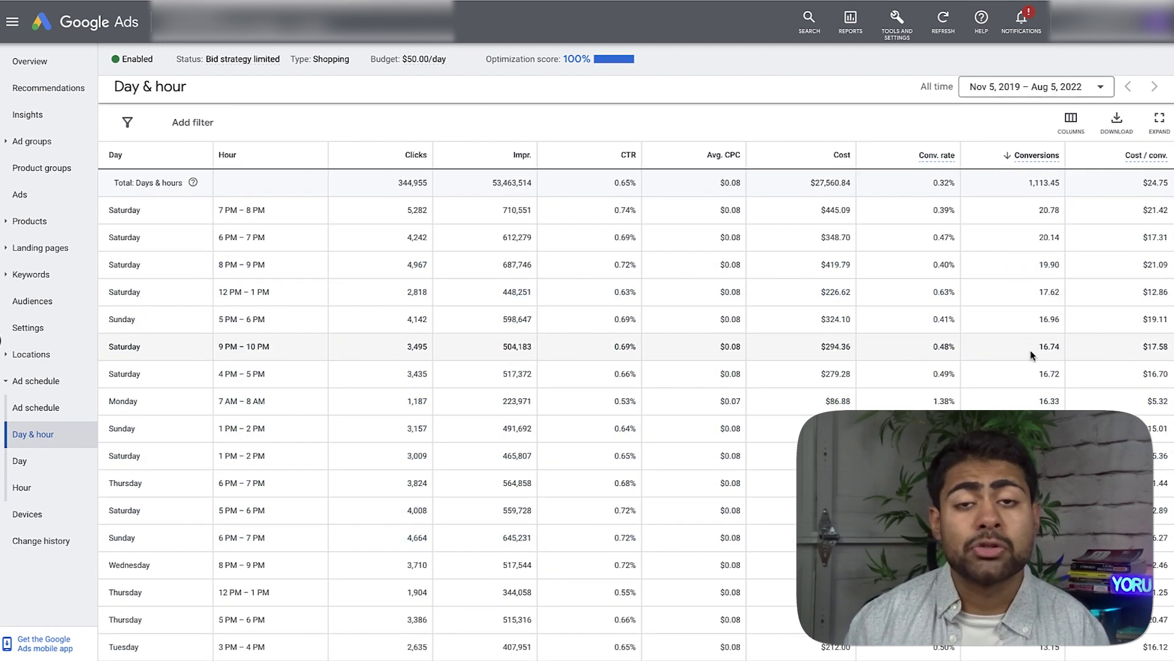
scroll(1044, 354, down, 1)
scroll(1044, 359, down, 5)
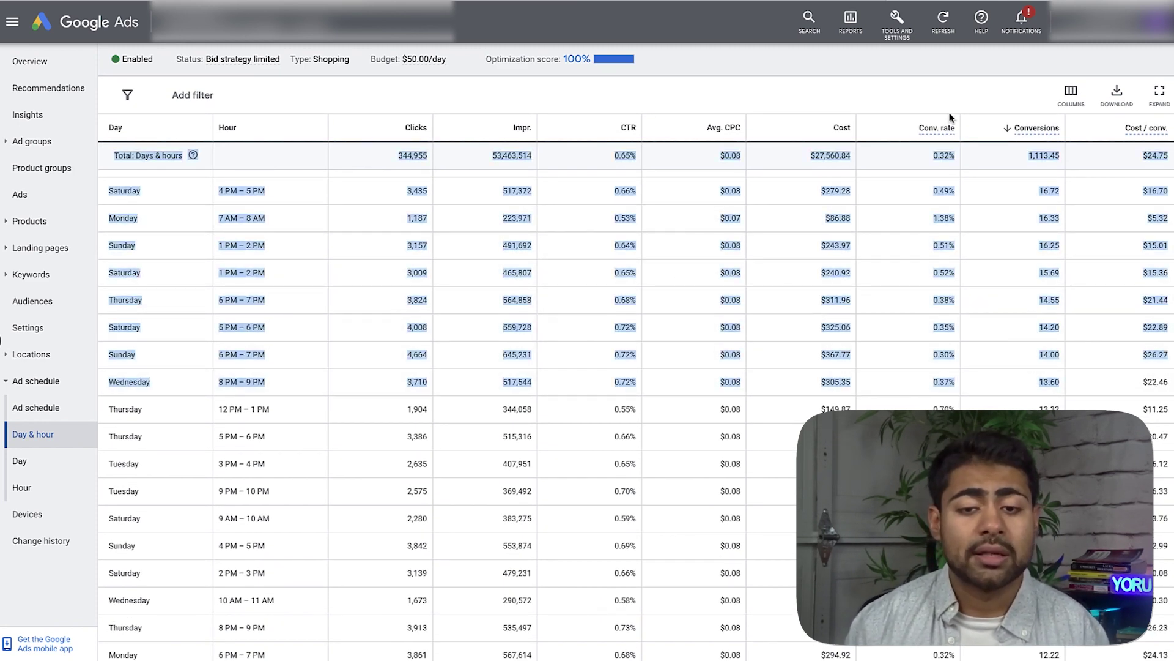
scroll(1003, 244, down, 12)
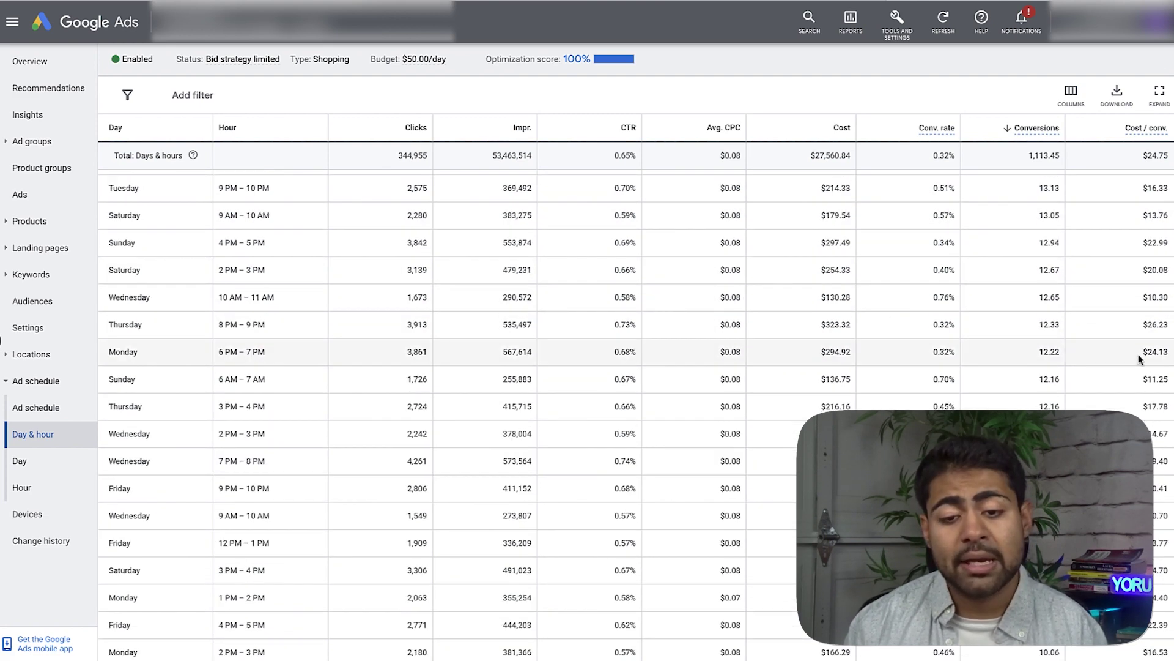